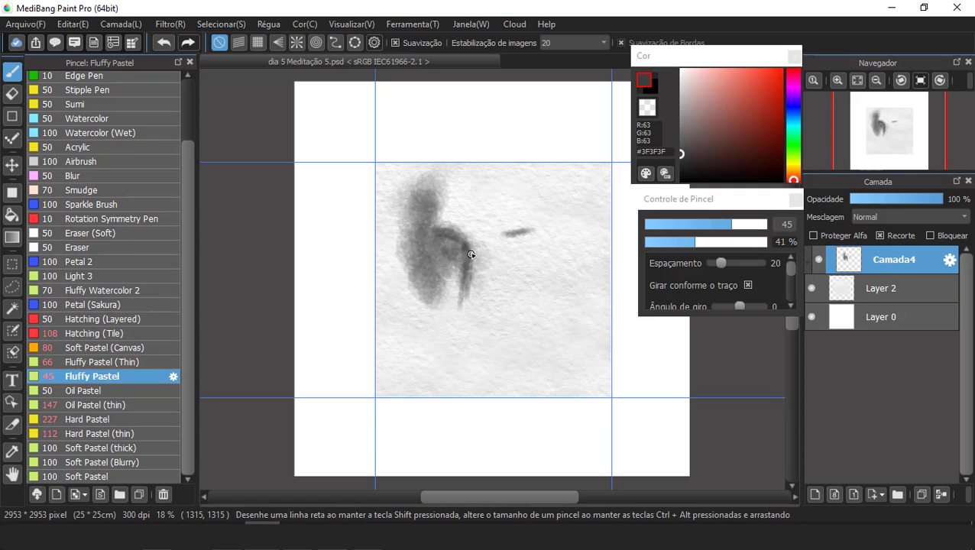
Paint the shaded-side face contour down toward the chin and darken the nose line and far eyebrow in near-black #090909
click(681, 178)
drag(417, 230, 424, 257)
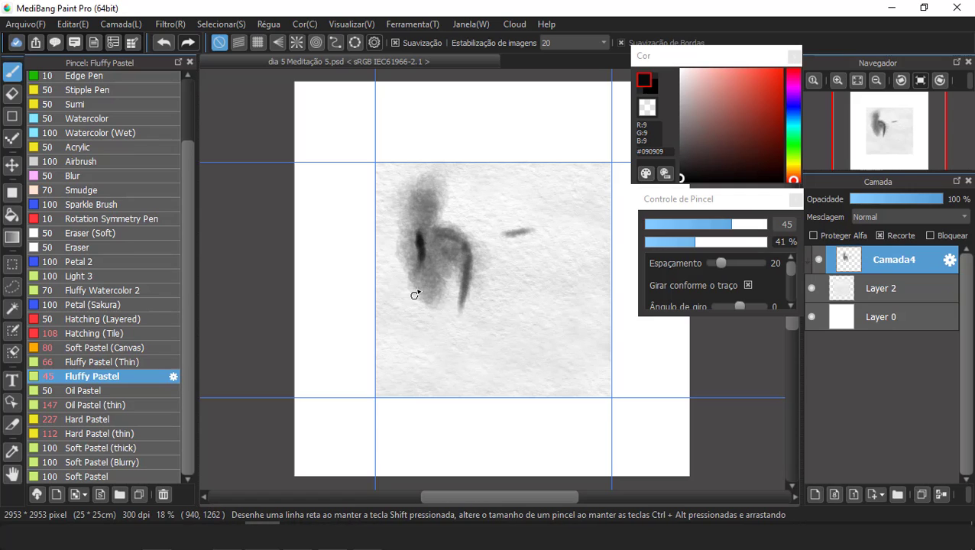
drag(432, 327, 458, 376)
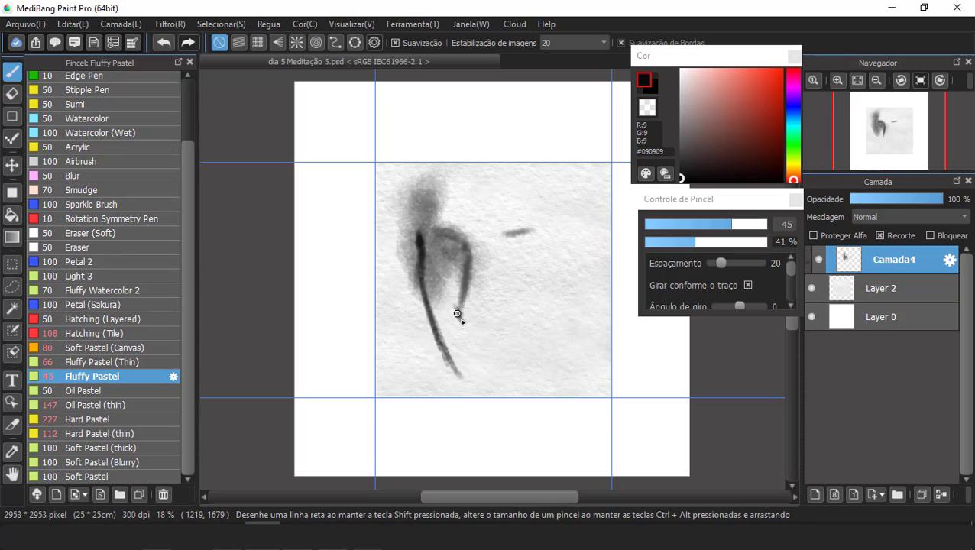
drag(506, 237, 518, 230)
Draw the closed eye, nostril, mouth and jaw lines starting at brush size 21, and paint a dark patch outside the face contour
click(696, 225)
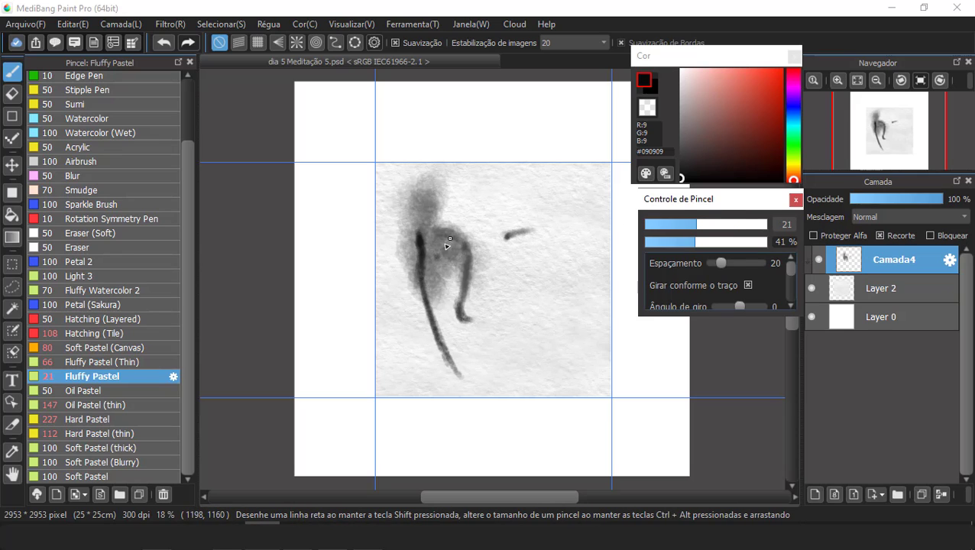
drag(434, 252, 443, 257)
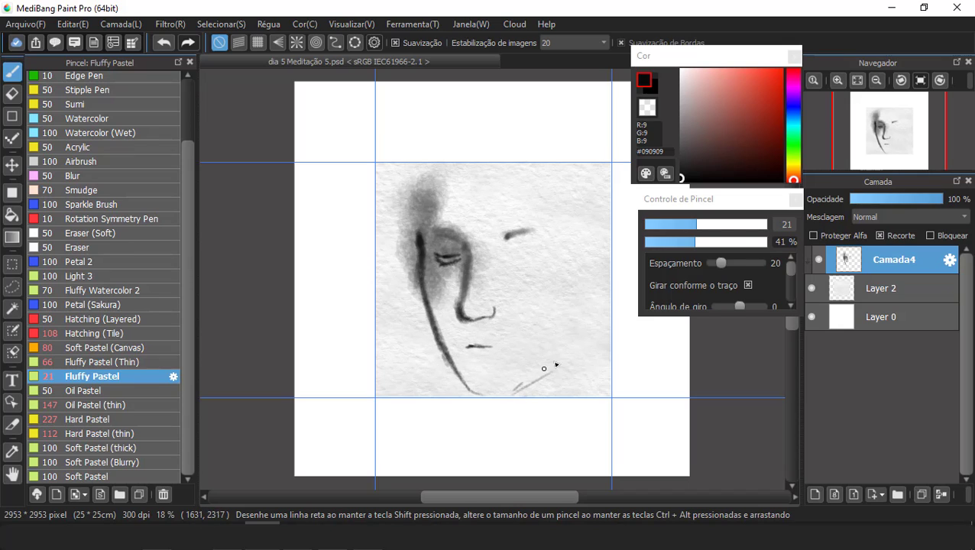
key(bracketright)
drag(508, 396, 569, 357)
mouse_move(463, 252)
mouse_down()
mouse_move(417, 214)
mouse_move(396, 250)
mouse_move(401, 286)
mouse_move(380, 285)
mouse_move(402, 245)
mouse_move(395, 280)
mouse_up()
Brush soft red patches around the unshaded eye, forehead and cheek with a larger Fluffy Pastel brush
click(766, 224)
click(781, 69)
mouse_move(504, 262)
mouse_down()
mouse_move(508, 246)
mouse_move(493, 272)
mouse_move(508, 257)
mouse_move(494, 218)
mouse_move(505, 195)
mouse_move(570, 296)
mouse_move(482, 354)
mouse_move(505, 351)
mouse_move(496, 350)
mouse_up()
Resize the brush and darken both eye areas and the unshaded side's eyebrow with dark reds, including #921C0E
key(bracketright)
key(bracketright)
key(bracketright)
key(bracketleft)
key(bracketleft)
key(bracketleft)
key(bracketleft)
key(bracketleft)
key(bracketleft)
key(bracketleft)
key(bracketleft)
click(759, 224)
click(781, 164)
mouse_move(517, 246)
mouse_down()
mouse_move(508, 257)
mouse_move(446, 260)
mouse_up()
click(774, 117)
drag(504, 234, 538, 227)
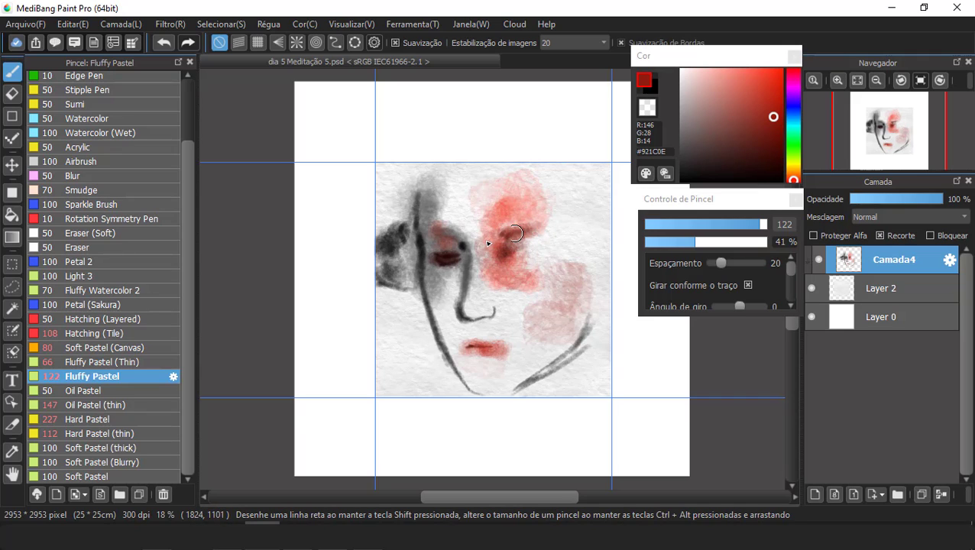
Tint the upper face contour blue-violet and the dark patch beside it magenta, and deepen the area above with black
click(793, 102)
mouse_move(410, 227)
mouse_down()
mouse_move(419, 170)
mouse_move(407, 205)
mouse_move(411, 256)
mouse_up()
click(793, 73)
mouse_move(379, 282)
mouse_down()
mouse_move(412, 280)
mouse_move(383, 284)
mouse_up()
click(681, 181)
click(765, 224)
drag(384, 204, 413, 211)
Fill the paper's upper-left corner with bright red and shade the dark side of the face down to the chin in grey
click(783, 70)
mouse_move(404, 173)
mouse_down()
mouse_move(376, 221)
mouse_move(398, 265)
mouse_move(437, 287)
mouse_up()
click(793, 69)
click(781, 180)
click(681, 180)
mouse_move(459, 351)
mouse_down()
mouse_move(428, 267)
mouse_move(435, 196)
mouse_move(482, 415)
mouse_up()
Draw a bright red line along the lower shaded cheek contour down to the chin
click(762, 69)
click(663, 224)
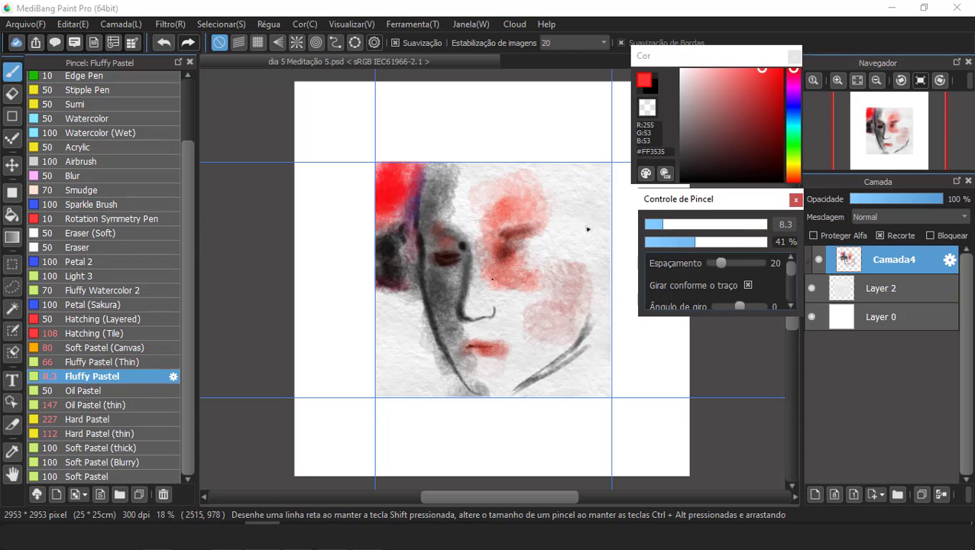
click(782, 69)
drag(681, 225, 717, 227)
mouse_move(425, 299)
mouse_down()
mouse_move(432, 328)
mouse_move(475, 398)
mouse_up()
Draw the open eye's upper lid, lower lid and iris in dark red #3A0000 at brush size 14.1
click(837, 80)
click(781, 156)
click(678, 225)
drag(511, 250, 544, 239)
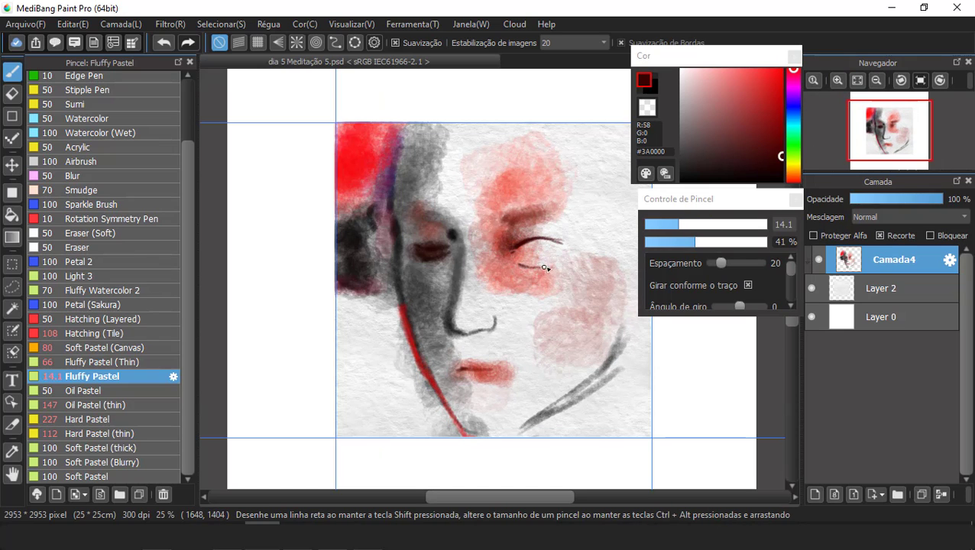
drag(544, 268, 525, 252)
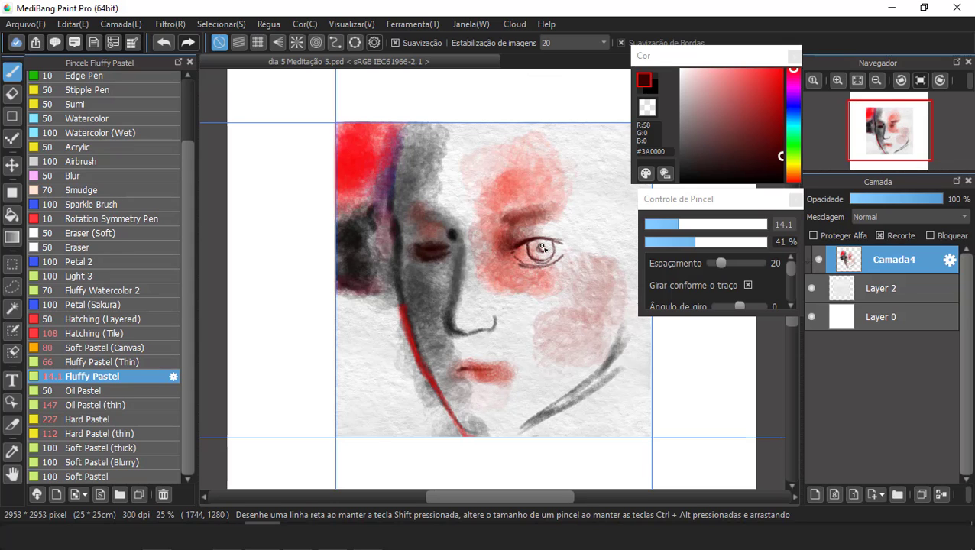
Darken the pupil with #0D0000 at brush size 6.9 and shade the inner eye with #470000 at brush size 39
click(781, 176)
click(660, 225)
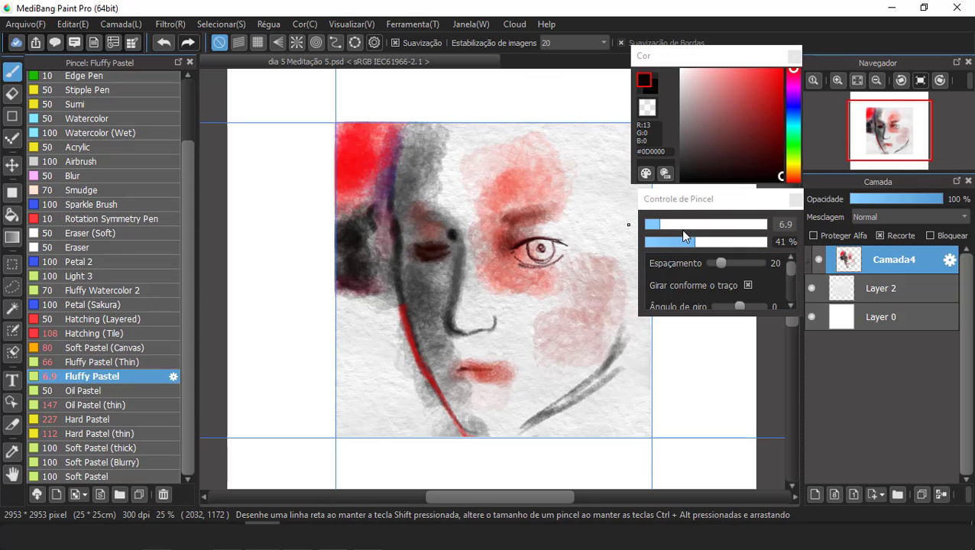
drag(685, 232, 724, 225)
alt+click(535, 258)
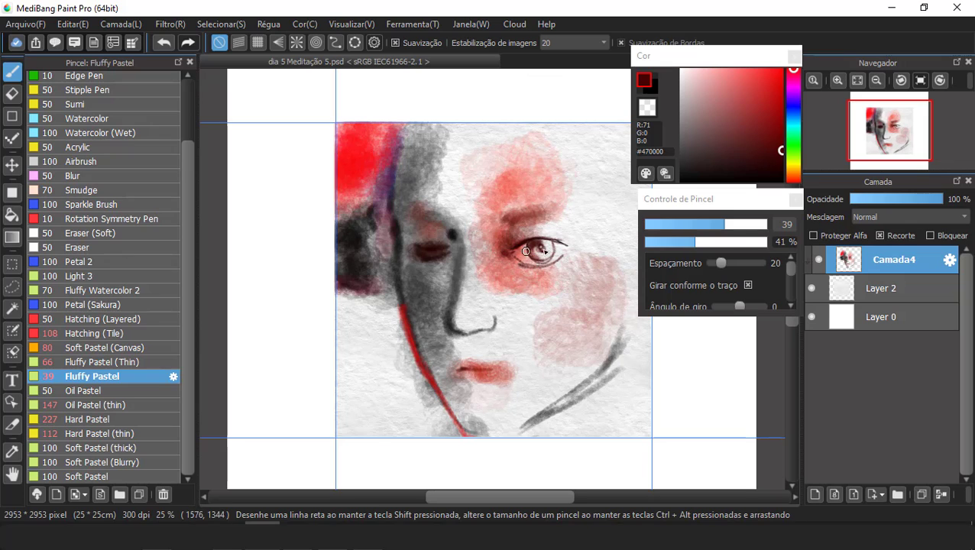
Tint the open eye's iris pale green #B4FFC6 at brush size 39
click(793, 114)
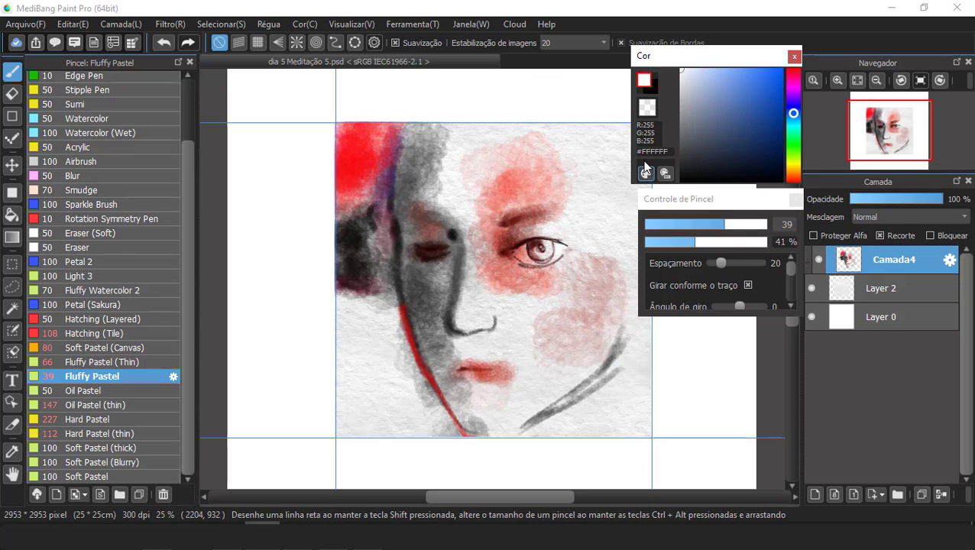
click(762, 110)
click(793, 133)
click(743, 73)
click(709, 68)
click(548, 252)
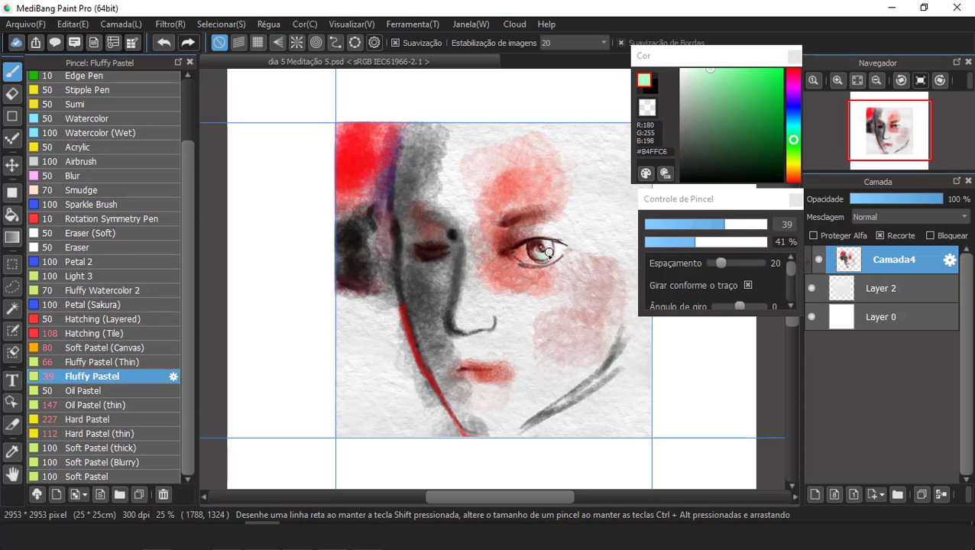
Deepen the iris with dark green and brighten it with light green #91FFAC, finishing with brush size 22
click(777, 150)
click(543, 253)
click(707, 69)
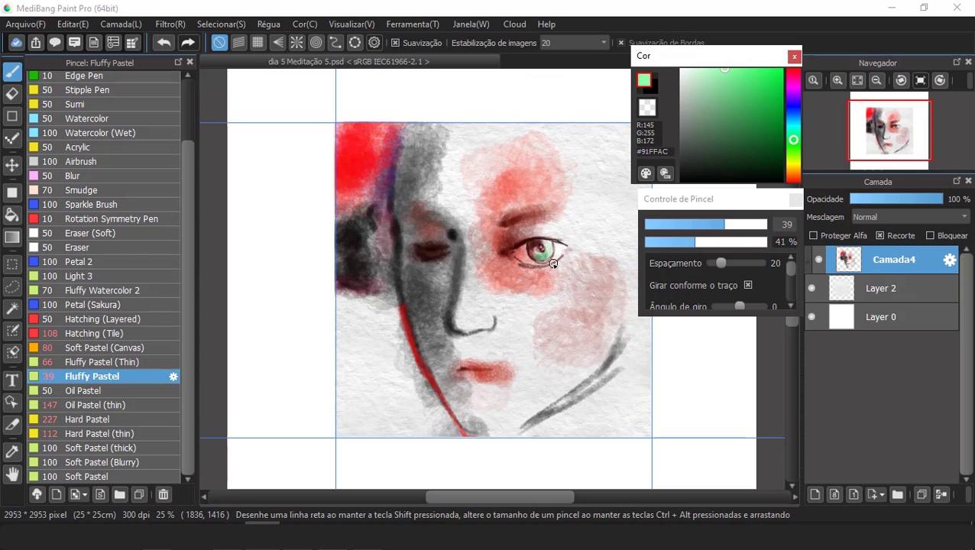
click(545, 257)
click(704, 69)
click(700, 224)
click(545, 254)
Darken the pupil and upper lid line of the open eye with near-black reds #1A0200 and #190200, down to brush size 15
click(793, 181)
click(781, 154)
click(538, 243)
click(781, 171)
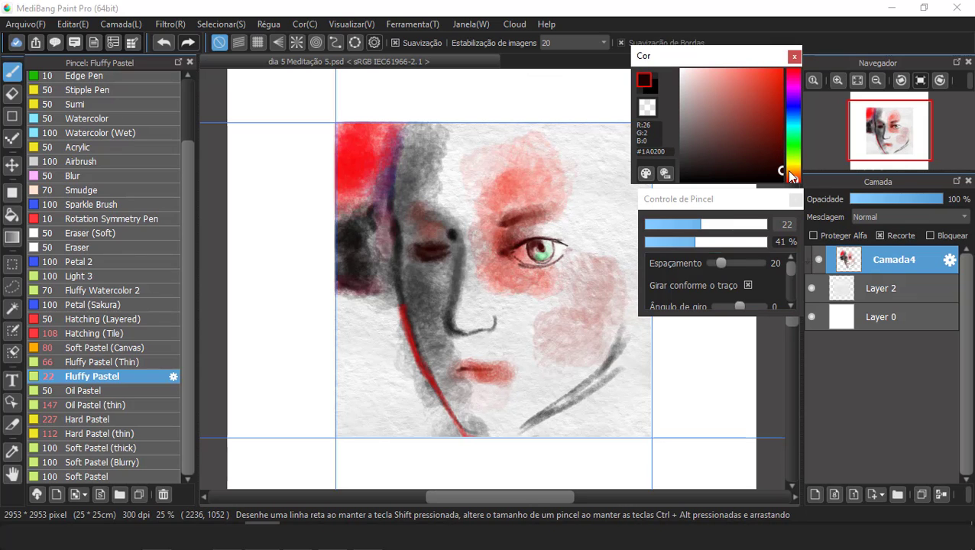
click(532, 242)
click(680, 224)
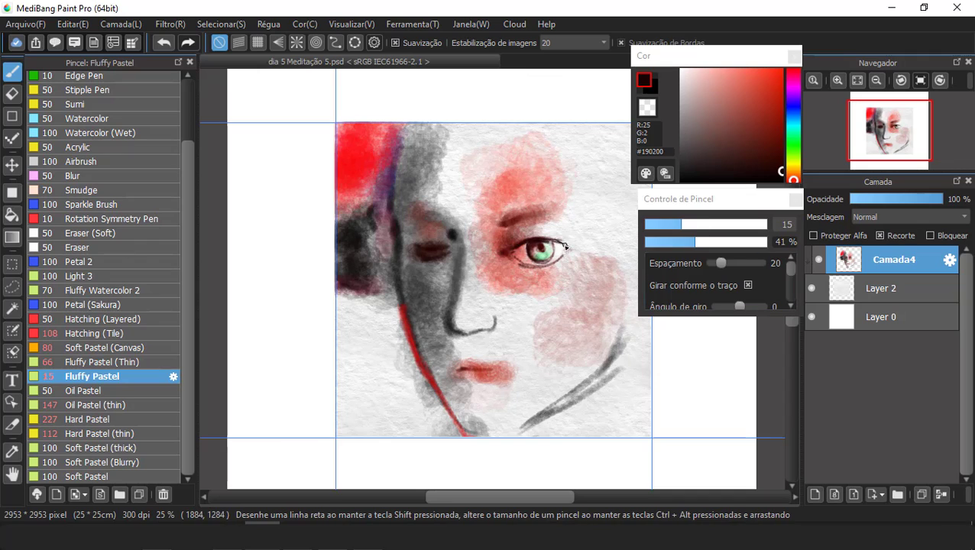
Darken the inner eyebrow above the open eye and paint bright red #FF1C00 beneath the eye at brush size 73
click(707, 224)
click(744, 224)
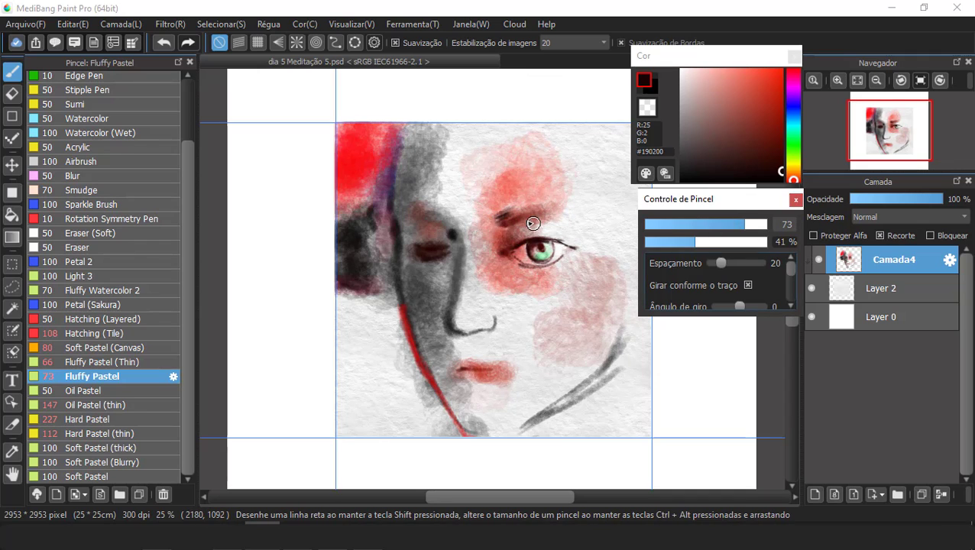
click(781, 70)
drag(523, 284, 554, 281)
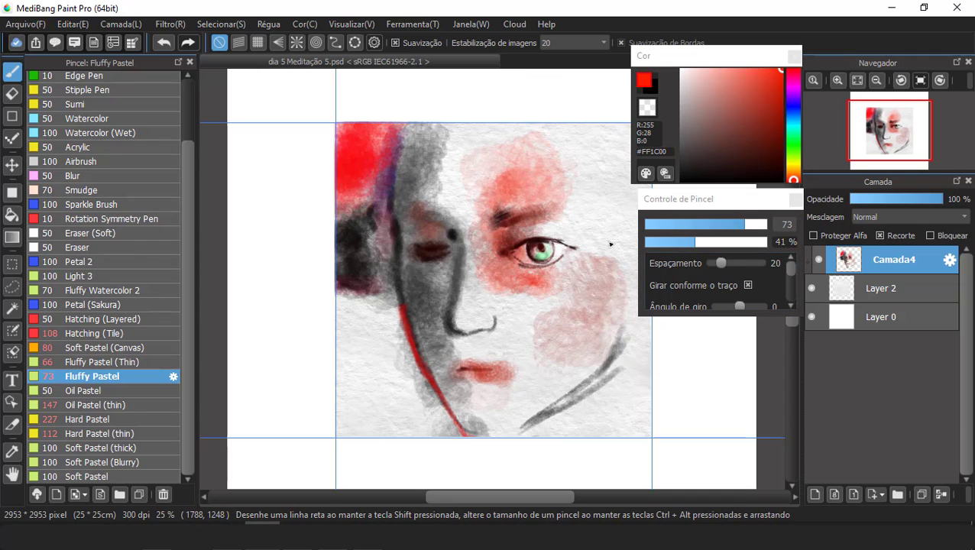
Paint a purple band along the upper face contour and blend its edge into the red corner with sampled colours
click(705, 224)
click(793, 92)
mouse_move(402, 125)
mouse_down()
mouse_move(392, 175)
mouse_move(392, 165)
mouse_move(384, 171)
mouse_up()
click(780, 130)
click(749, 224)
right_click(390, 158)
right_click(382, 170)
right_click(382, 202)
Add black accents at brush size 24 to the shaded brow, the mouth corner and the outer end of the other eyebrow
click(665, 224)
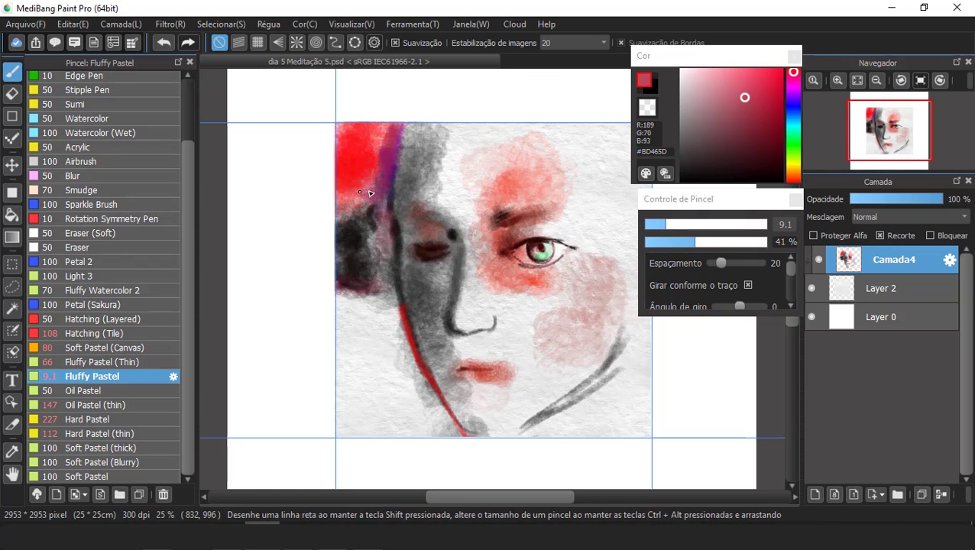
click(781, 180)
click(704, 224)
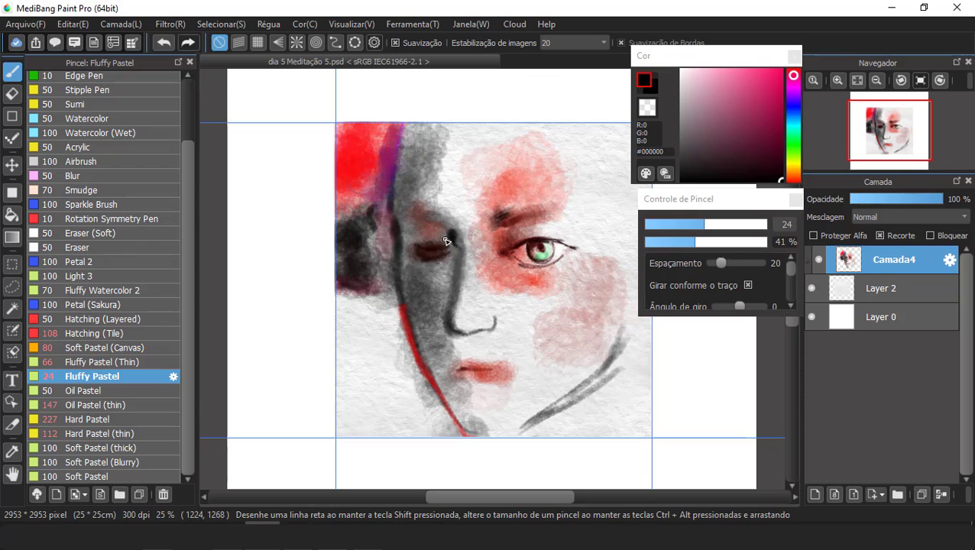
drag(529, 213, 568, 203)
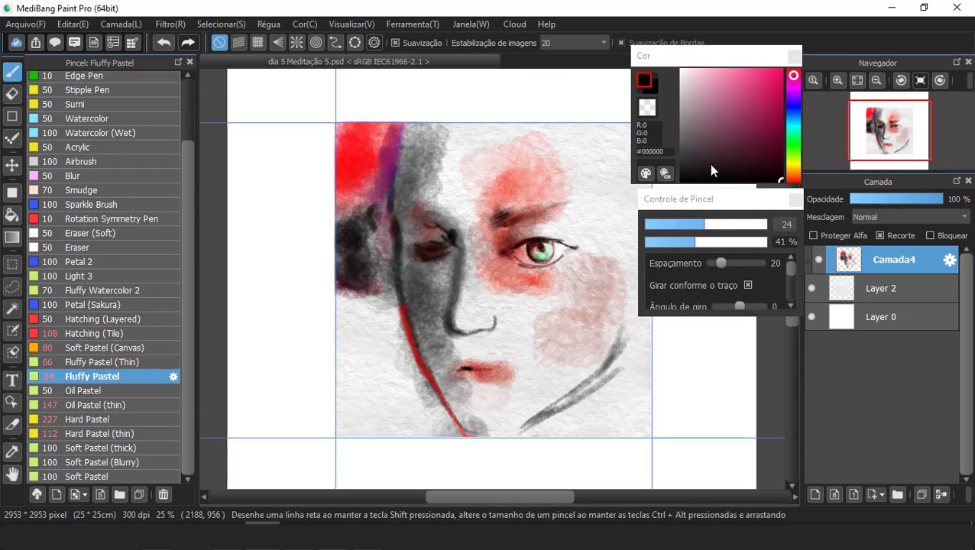
Brush a light warm highlight between the open eye and its brow at brush size 101, sampling cream #FBF4E8
click(793, 170)
click(706, 69)
click(752, 224)
drag(526, 232, 544, 225)
right_click(544, 226)
right_click(539, 230)
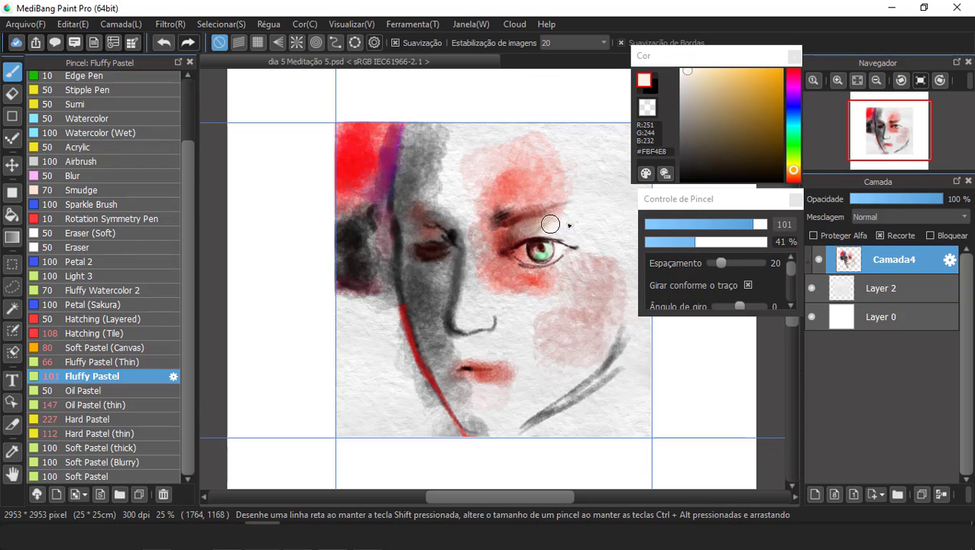
Try out several blending modes on Camada4, including Adição, and set the layer to Multiplicação
click(894, 218)
click(879, 240)
click(907, 219)
click(907, 220)
click(907, 220)
click(900, 249)
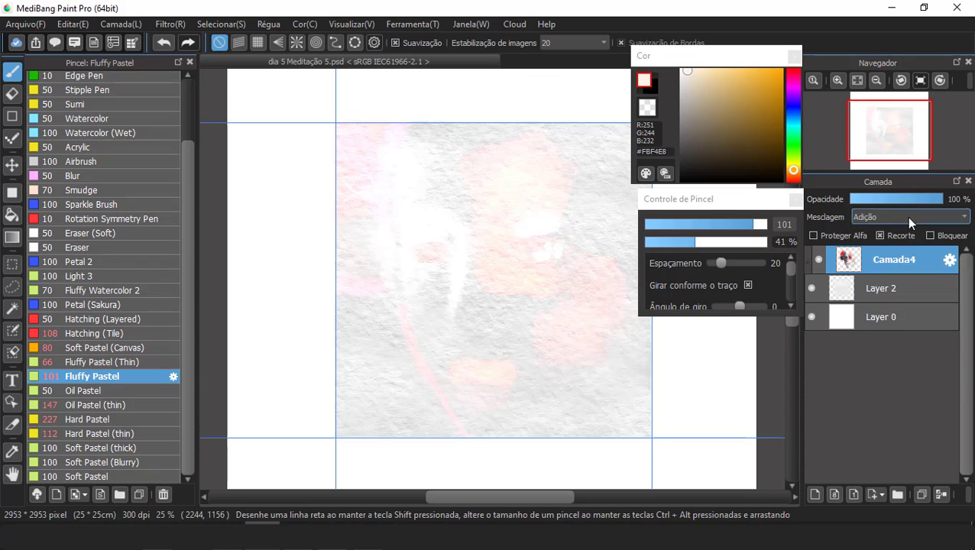
click(908, 220)
click(897, 258)
click(903, 219)
click(892, 267)
click(902, 219)
click(892, 277)
click(902, 240)
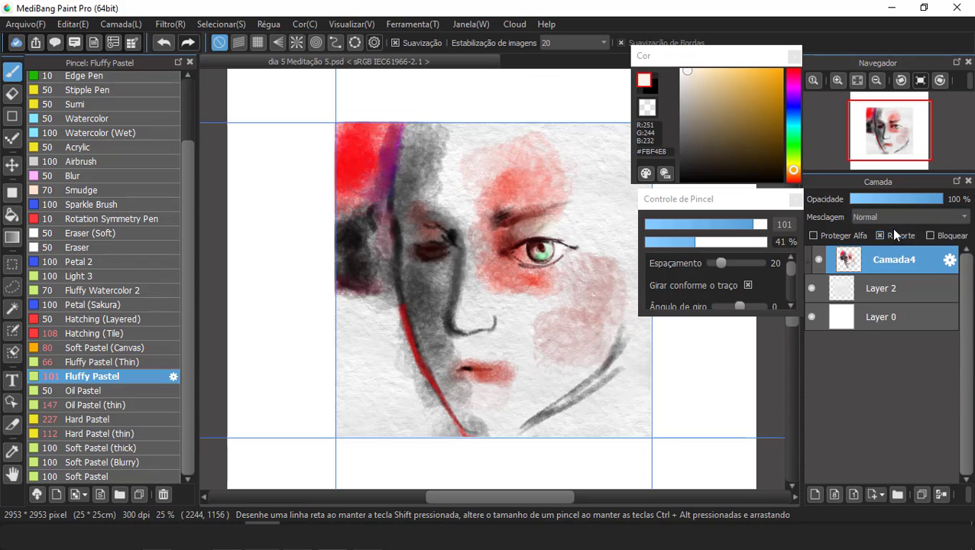
Extend a soft red stroke from the eyebrow outward to the temple using #EF7F72 at brush size 101
drag(762, 123, 761, 160)
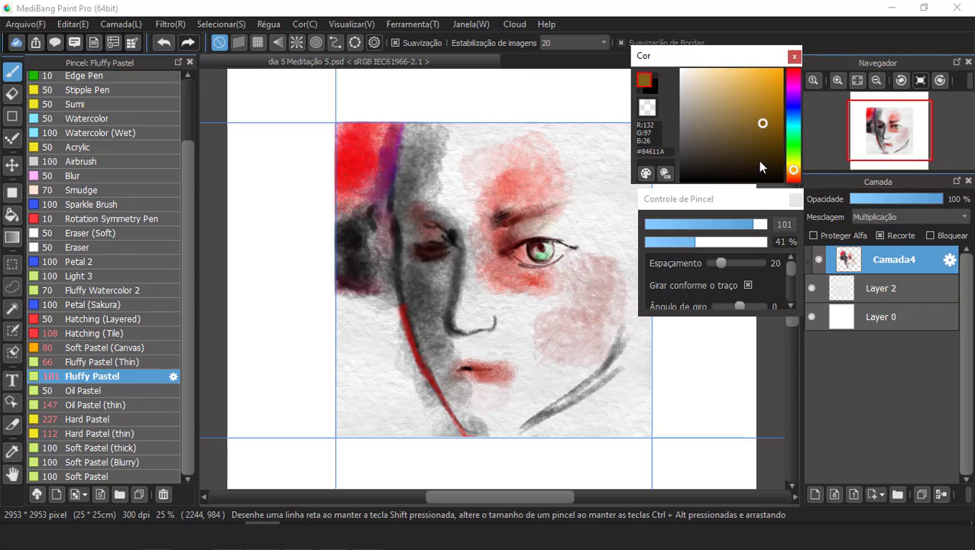
click(793, 176)
alt+click(564, 212)
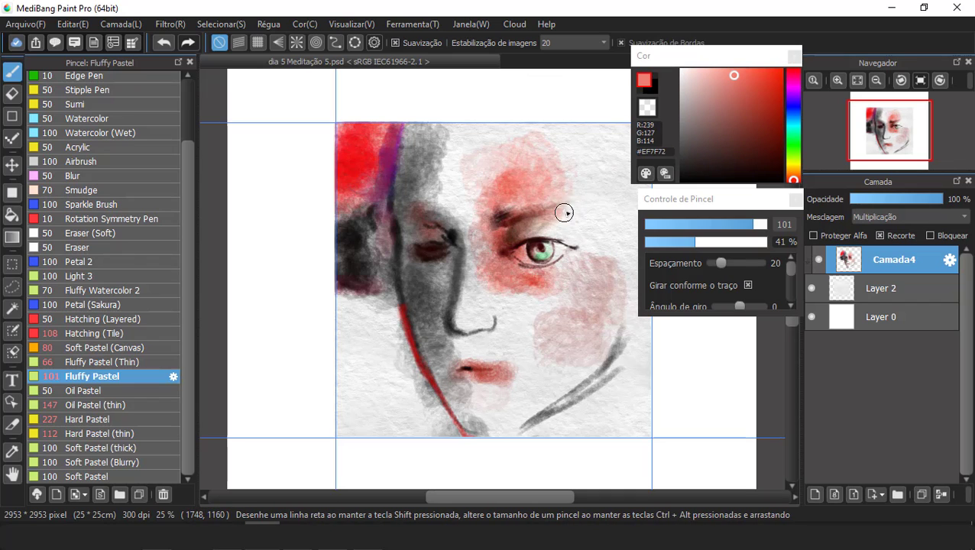
mouse_move(528, 202)
mouse_down()
mouse_move(586, 191)
mouse_move(552, 206)
mouse_move(599, 178)
mouse_up()
Tint the area below the open eye and the cheek with violet, blending it with red tones sampled nearby
click(774, 122)
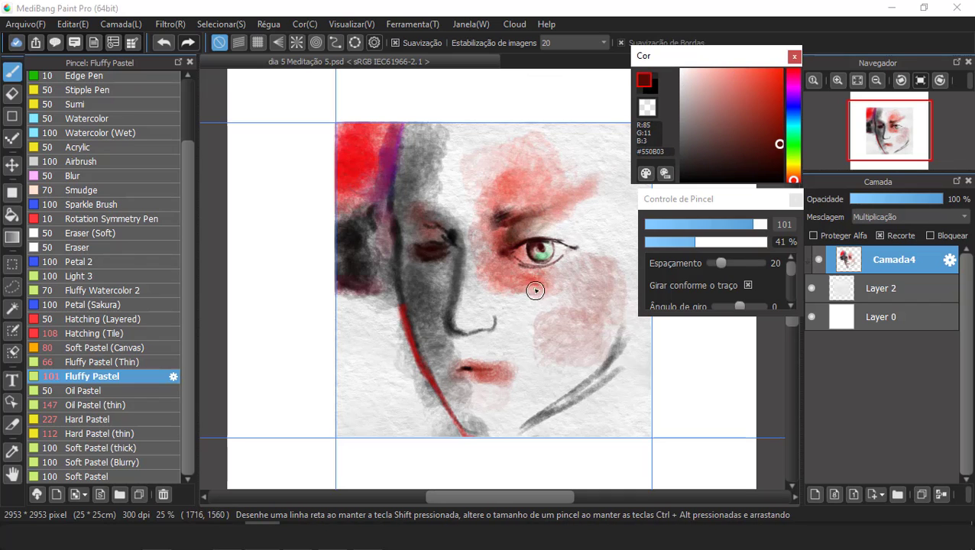
click(793, 114)
click(776, 108)
mouse_move(535, 290)
mouse_down()
mouse_move(607, 242)
mouse_move(581, 280)
mouse_move(561, 273)
mouse_move(567, 290)
mouse_up()
click(740, 70)
alt+click(547, 280)
alt+click(534, 276)
Paint a broad bright red #FF1C00 patch on the forehead above the open eye at brush size 312
click(781, 70)
click(766, 224)
drag(548, 181, 546, 160)
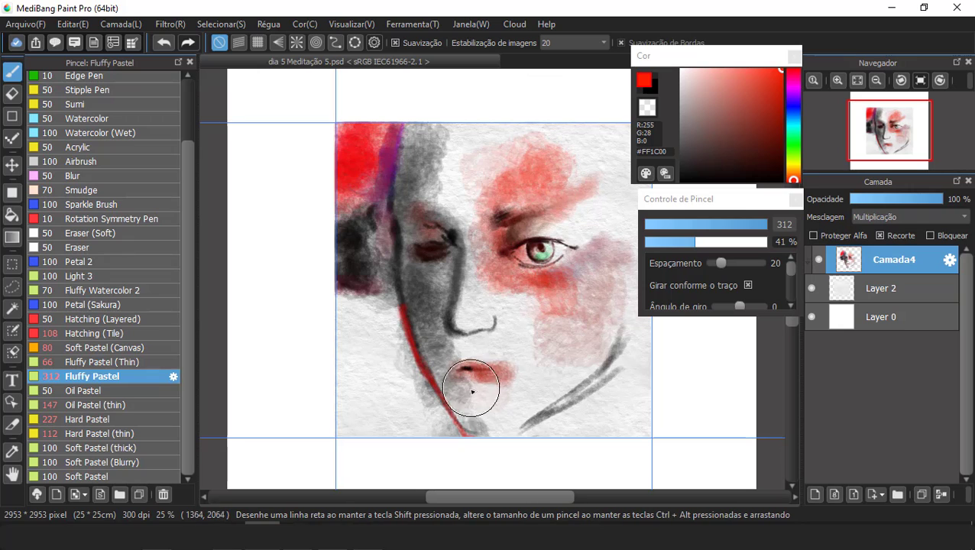
Add dark red accents under the lower lip and along the chin at brush size 46, and blacken the shaded brow and nose bridge
click(734, 225)
alt+click(472, 390)
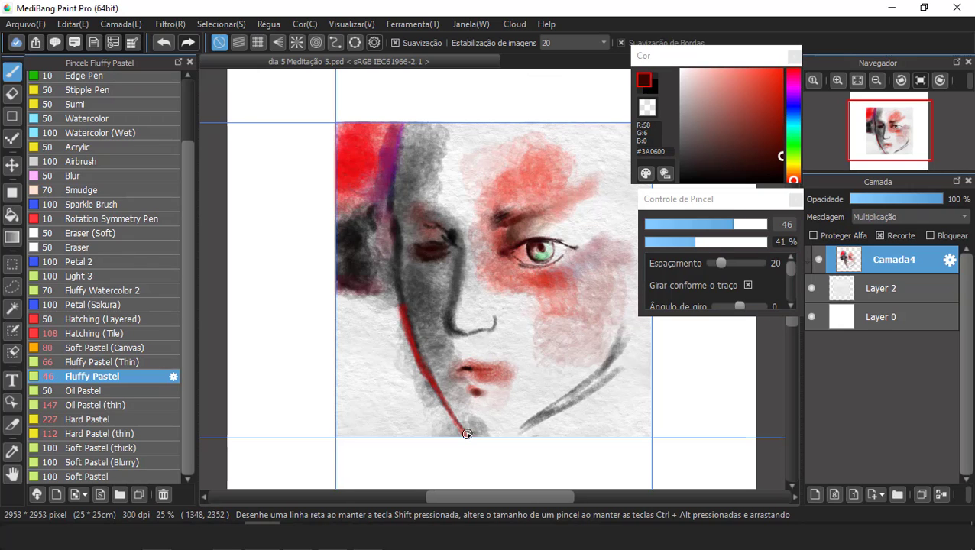
click(781, 181)
drag(456, 238, 418, 207)
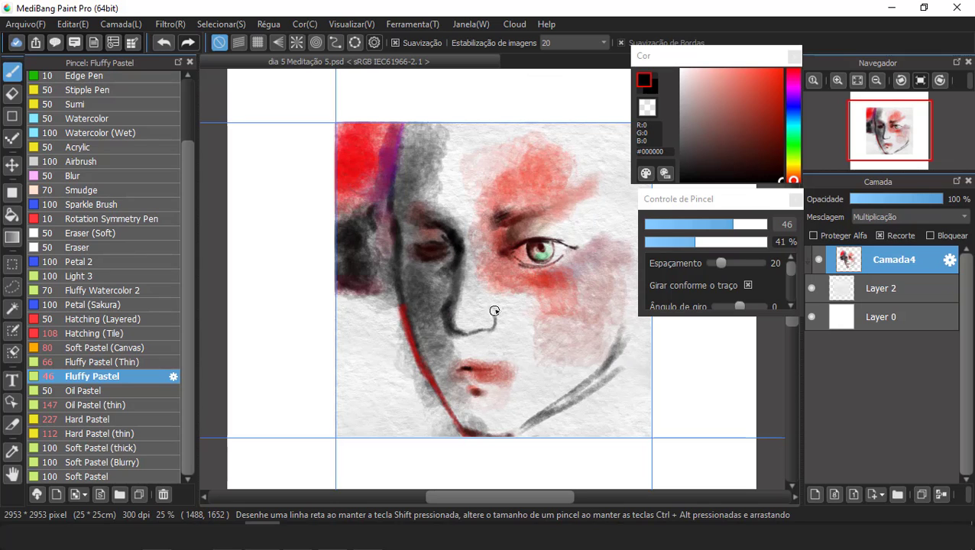
Soften and reshape the nostril and nose-tip lines with grey tones sampled from the painting, including #727272 and #D9D9D9
alt+click(467, 341)
mouse_move(483, 329)
mouse_down()
mouse_move(476, 332)
mouse_move(498, 325)
mouse_up()
alt+click(436, 322)
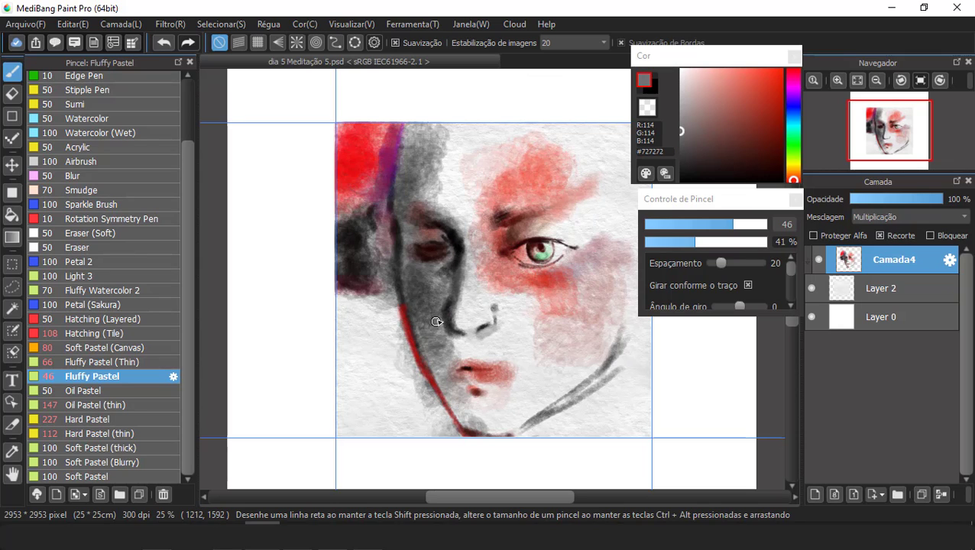
alt+click(475, 344)
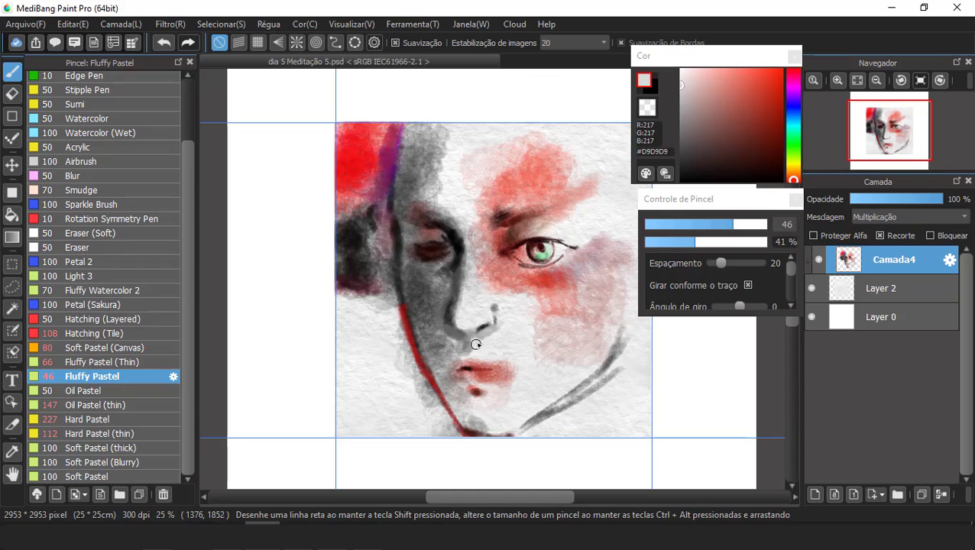
Add red to the shaded side of the nose tip and dark red #8A0F00 to the shaded brow
alt+click(497, 372)
mouse_move(449, 327)
mouse_down()
mouse_move(464, 334)
mouse_move(446, 315)
mouse_up()
click(781, 120)
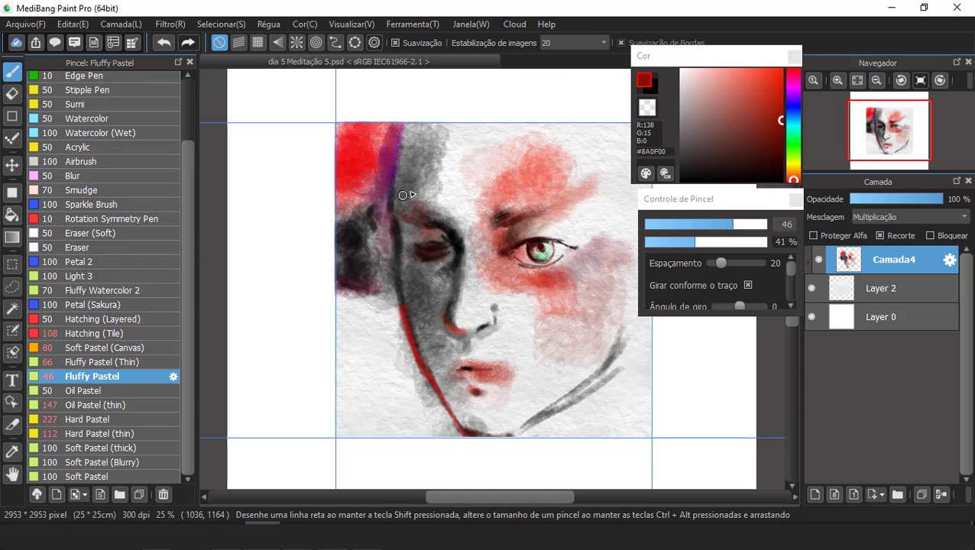
drag(402, 195, 429, 217)
Strengthen and extend the open eye's eyebrow toward the temple with brownish tones sampled from the brow
click(708, 82)
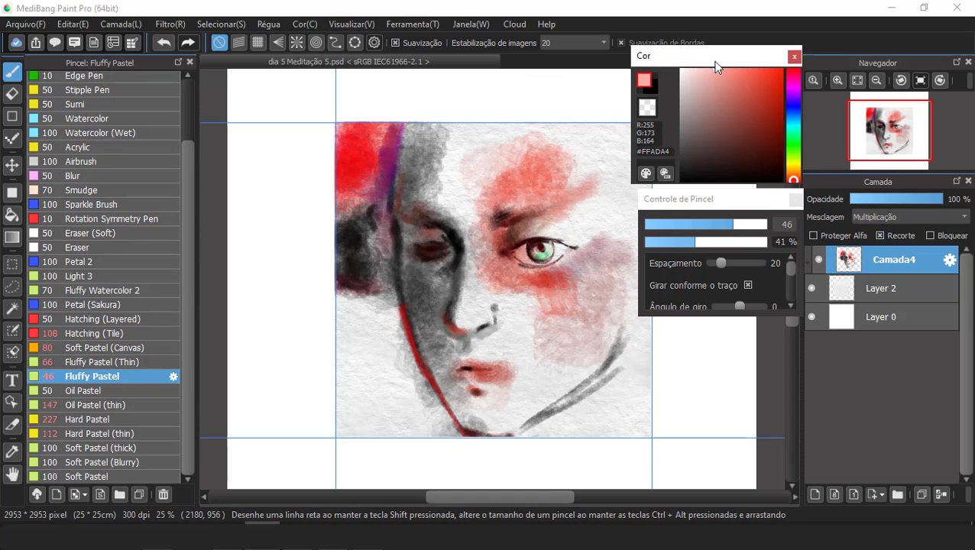
mouse_move(545, 232)
mouse_down()
mouse_move(575, 218)
mouse_move(559, 208)
mouse_move(533, 216)
mouse_move(581, 194)
mouse_up()
alt+click(531, 213)
alt+click(536, 212)
drag(544, 208, 573, 198)
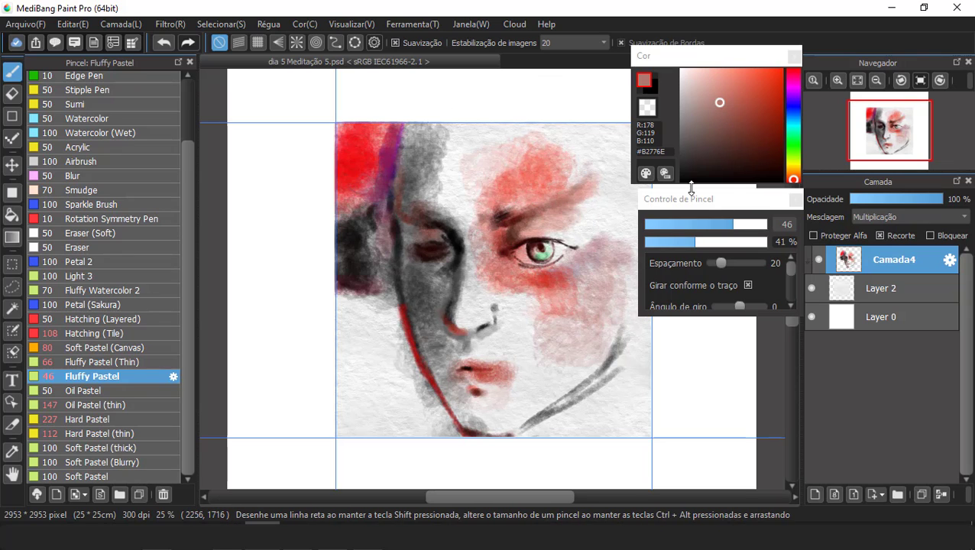
Paint a large pink tint over the cheek at brush size 418 and sample the cheek's soft pink #D9B3BC
click(793, 89)
click(777, 72)
drag(729, 223, 764, 224)
drag(588, 325, 566, 337)
alt+click(571, 302)
alt+click(598, 321)
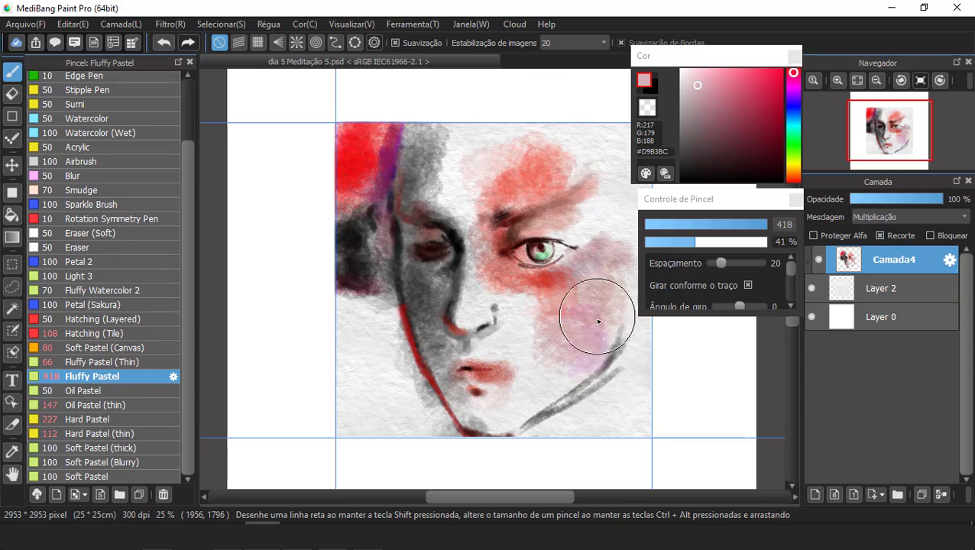
Tint the skin beside the open eye's inner corner with sampled pink #EEA097 at brush size 166
click(717, 224)
alt+click(546, 315)
mouse_move(528, 311)
mouse_down()
mouse_move(527, 288)
mouse_move(507, 299)
mouse_move(490, 278)
mouse_move(528, 256)
mouse_up()
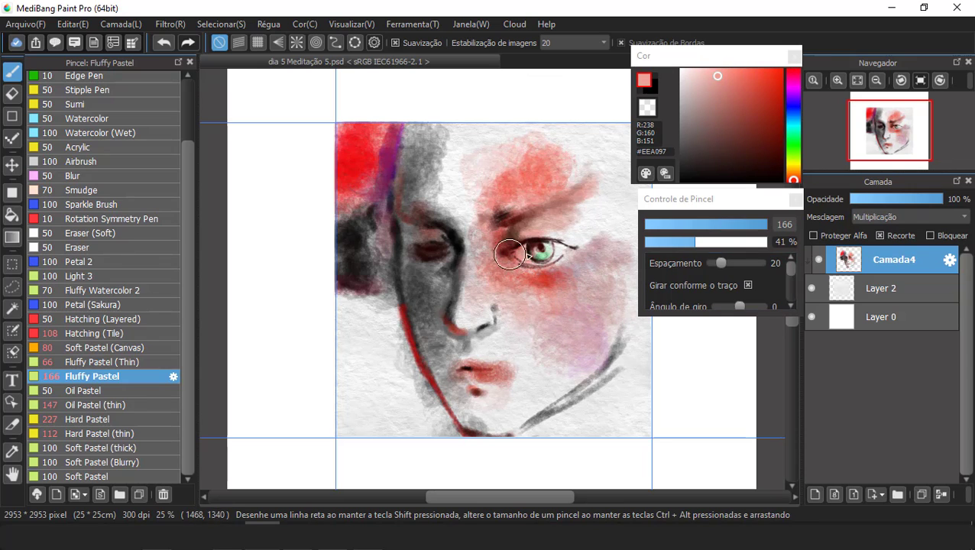
Tint the forehead with soft yellow and peach tones, including #F9E68D and #FFA586, at brush size 341
click(725, 71)
drag(459, 219, 477, 177)
click(752, 224)
click(793, 167)
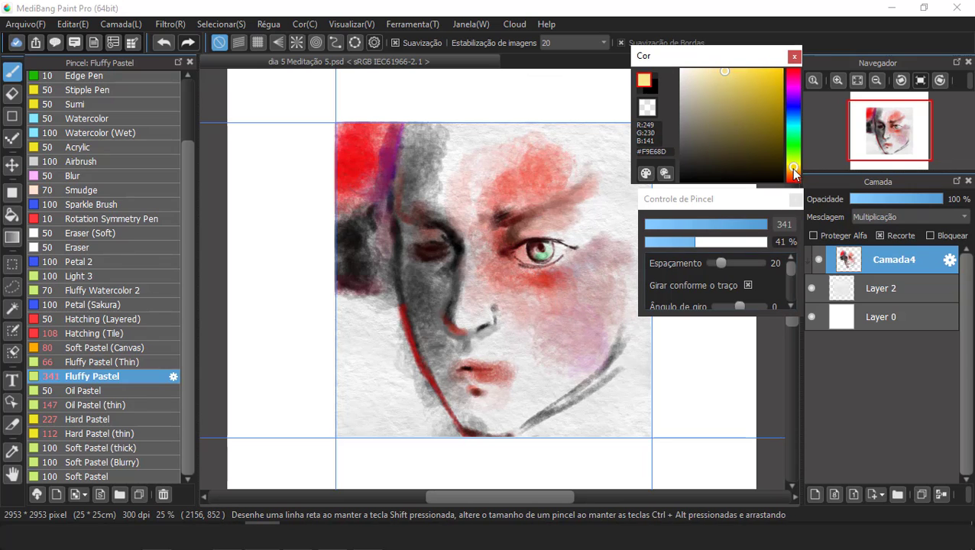
alt+click(446, 152)
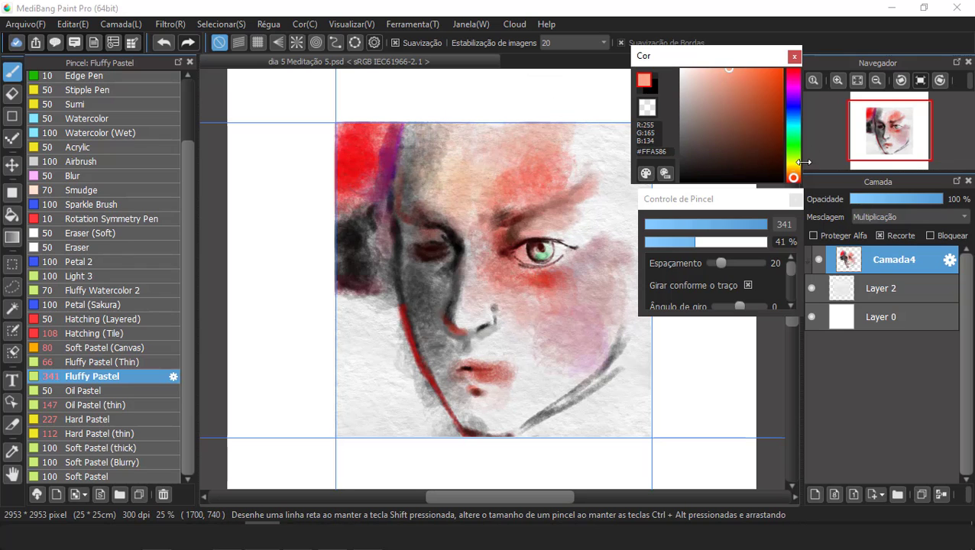
click(793, 167)
drag(470, 159, 521, 120)
click(711, 70)
drag(470, 148, 557, 126)
Dab a soft grey patch in the background below the lit jaw using black
click(681, 169)
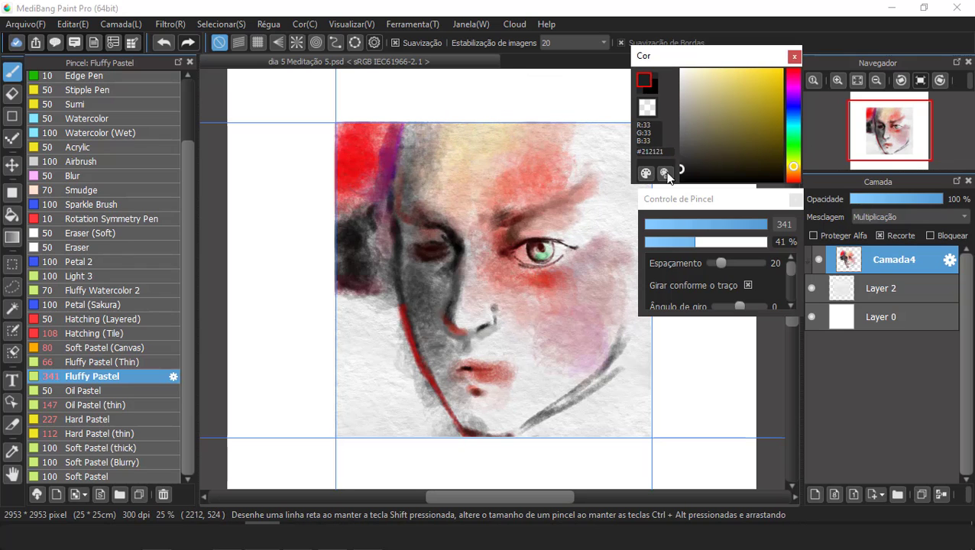
click(679, 182)
click(630, 404)
Paint red and peach #FEB794 patches over the background in the painting's lower-left corner
click(793, 181)
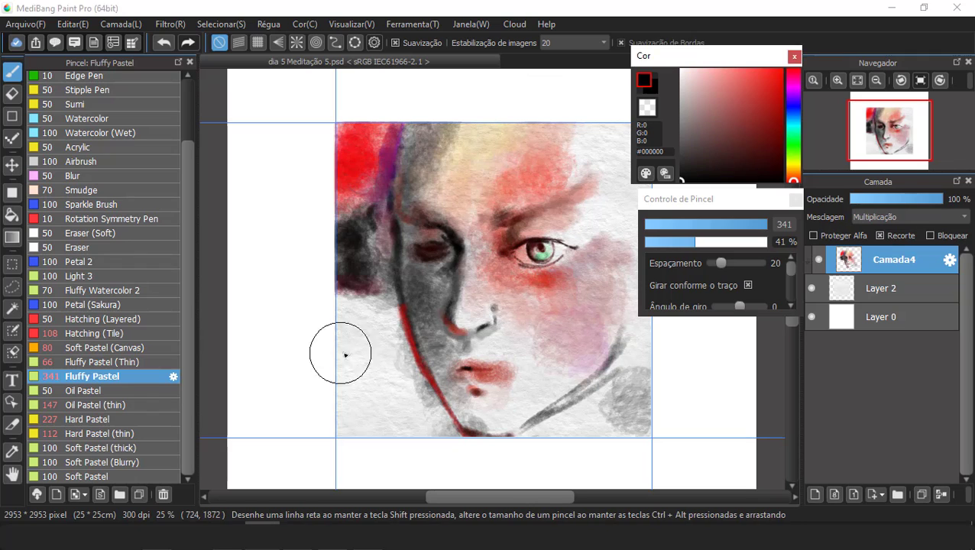
click(782, 69)
mouse_move(353, 399)
mouse_down()
mouse_move(493, 284)
mouse_move(349, 365)
mouse_move(331, 404)
mouse_move(338, 445)
mouse_move(484, 259)
mouse_move(329, 442)
mouse_up()
click(793, 163)
click(793, 168)
click(723, 70)
drag(801, 184, 804, 208)
click(795, 200)
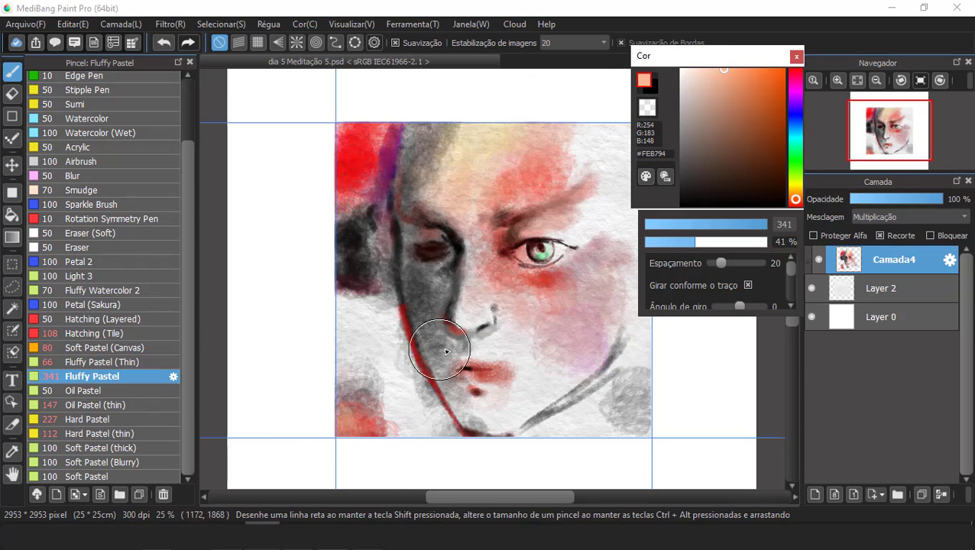
drag(347, 369, 365, 401)
Tint the lit cheek down past the jaw with pink and red #FF0000, undoing the unwanted strokes
click(795, 70)
mouse_move(526, 339)
mouse_down()
mouse_move(521, 388)
mouse_move(538, 398)
mouse_move(609, 352)
mouse_move(566, 404)
mouse_move(607, 397)
mouse_move(569, 395)
mouse_move(562, 458)
mouse_up()
click(784, 69)
drag(564, 328, 570, 449)
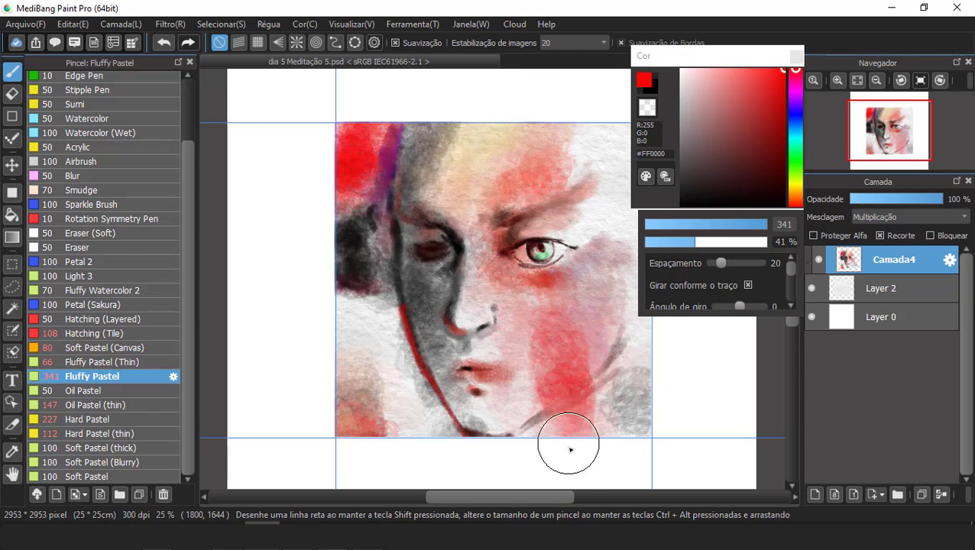
key(ctrl+z)
mouse_move(584, 305)
mouse_down()
mouse_move(554, 383)
mouse_move(538, 340)
mouse_up()
key(ctrl+z)
Add red #FF0000 tints to the shaded cheek and across the forehead
drag(438, 298, 431, 340)
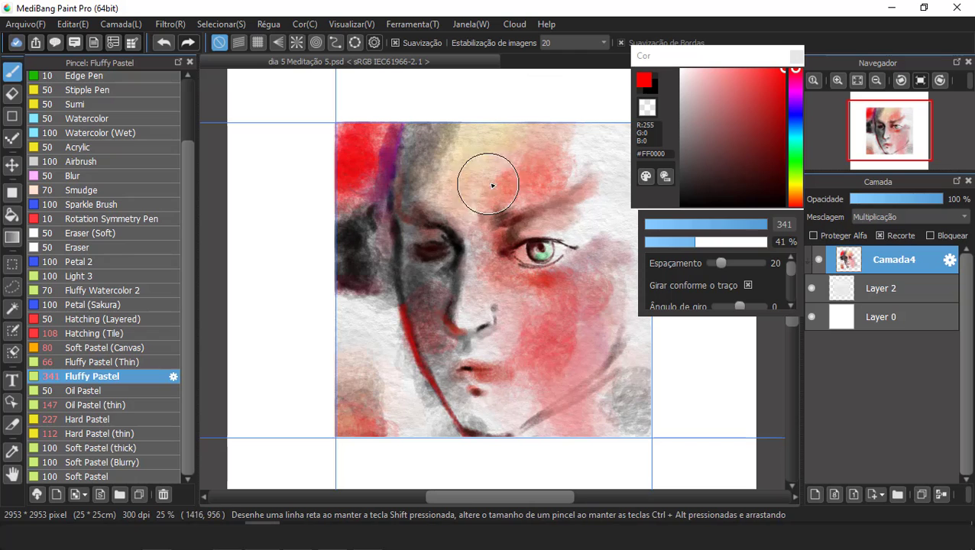
drag(437, 145, 431, 165)
drag(579, 138, 590, 139)
drag(496, 145, 562, 146)
scroll(440, 267, down, 3)
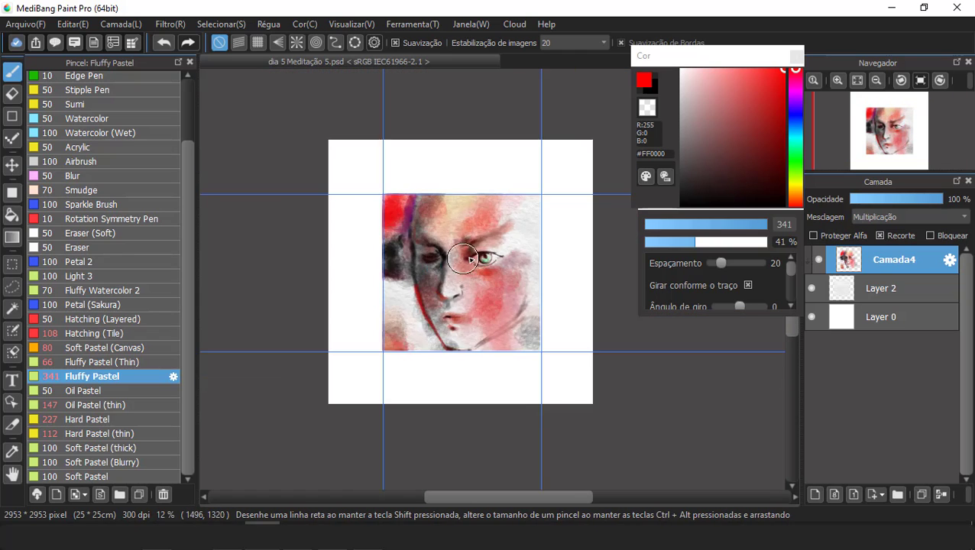
Darken the chin and jaw contour with near-black #080000 at brush size 36
scroll(535, 245, up, 3)
click(784, 202)
click(694, 224)
click(720, 225)
mouse_move(453, 410)
mouse_down()
mouse_move(480, 373)
mouse_move(443, 410)
mouse_up()
scroll(437, 434, down, 2)
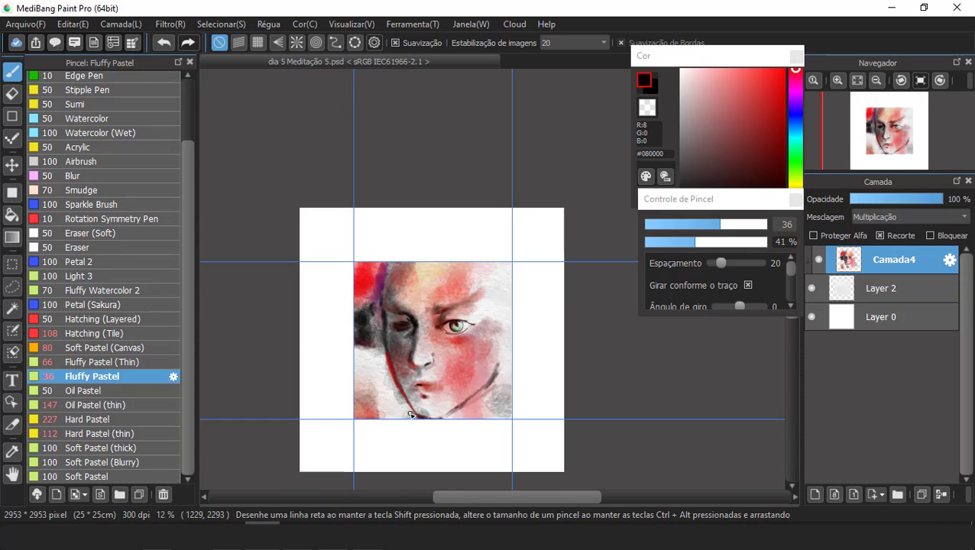
Paint ochre tones around and under the shaded eye at brush size 89
scroll(409, 409, up, 2)
click(795, 175)
click(772, 89)
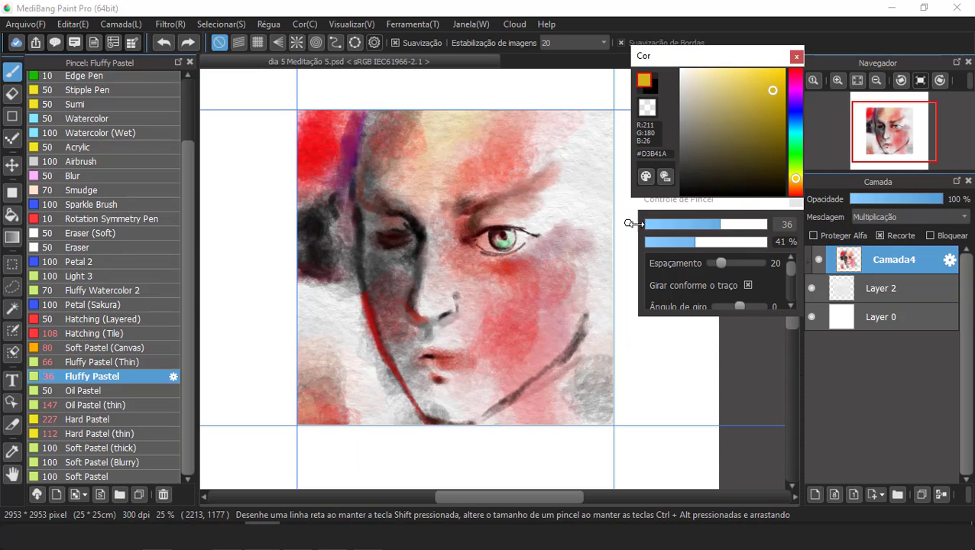
click(749, 225)
click(795, 184)
click(757, 122)
click(757, 109)
mouse_move(387, 255)
mouse_down()
mouse_move(378, 264)
mouse_move(400, 283)
mouse_move(398, 269)
mouse_move(425, 231)
mouse_up()
Paint peach #FFD69A over the nose bridge, the upper lip area and the skin between the open eye and its brow
click(770, 143)
click(722, 70)
drag(489, 215, 525, 200)
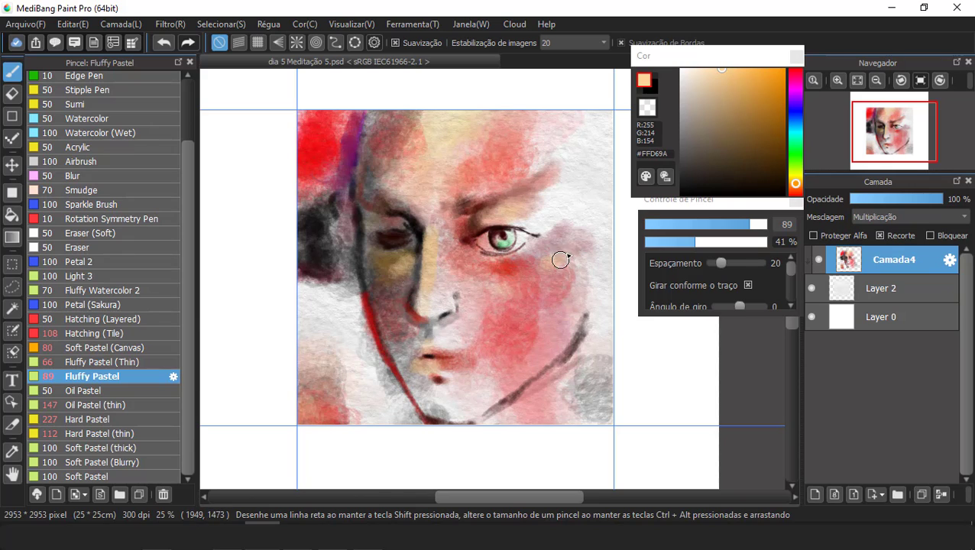
Add cream highlights, including #FDEBD2, to the cheekbone under the open eye and reduce the brush size to 37
click(701, 70)
drag(535, 264, 523, 273)
click(698, 69)
drag(745, 227, 723, 224)
drag(533, 271, 525, 277)
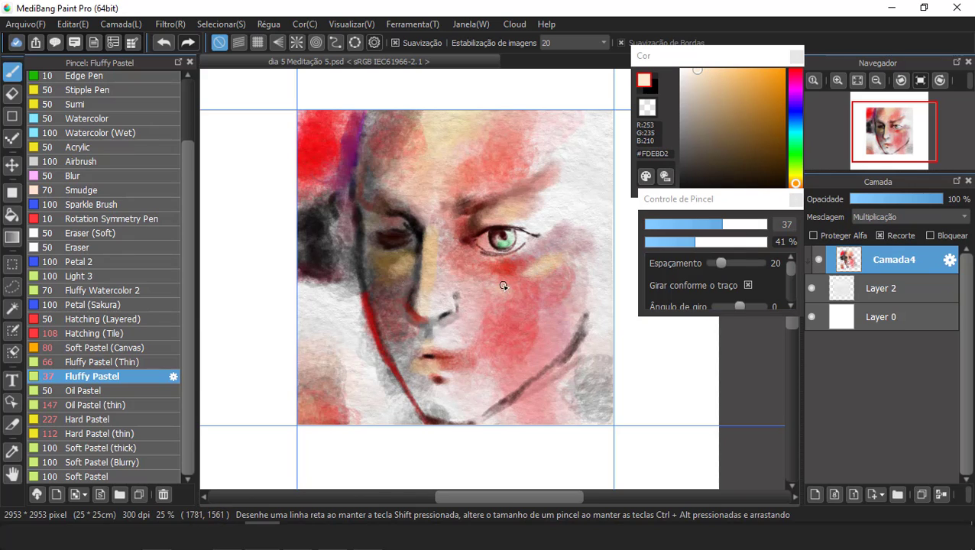
Intensify the lit cheek with red #FF0000 strokes at brush size 98
click(795, 70)
click(753, 224)
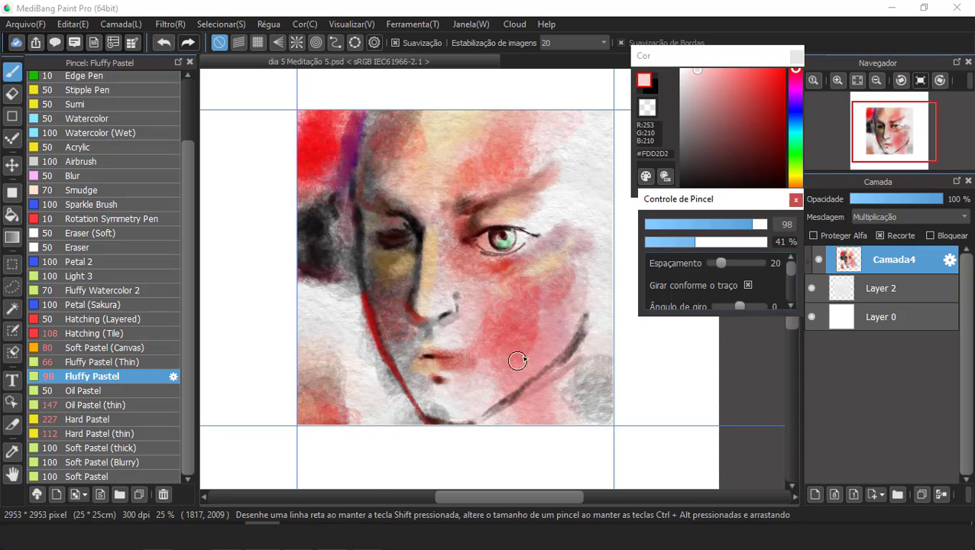
click(784, 69)
drag(528, 331, 522, 369)
drag(531, 281, 527, 295)
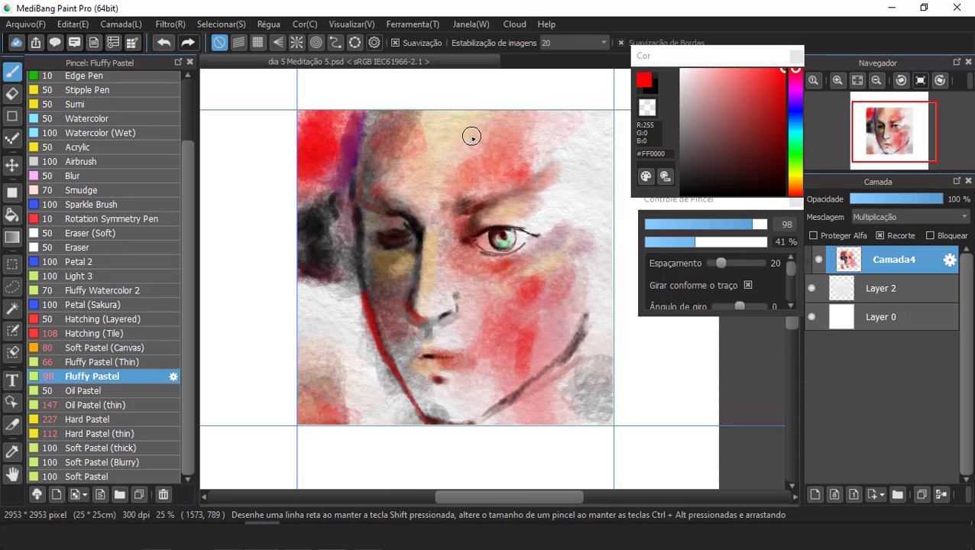
scroll(513, 206, up, 1)
scroll(489, 218, down, 1)
scroll(520, 230, up, 1)
click(708, 225)
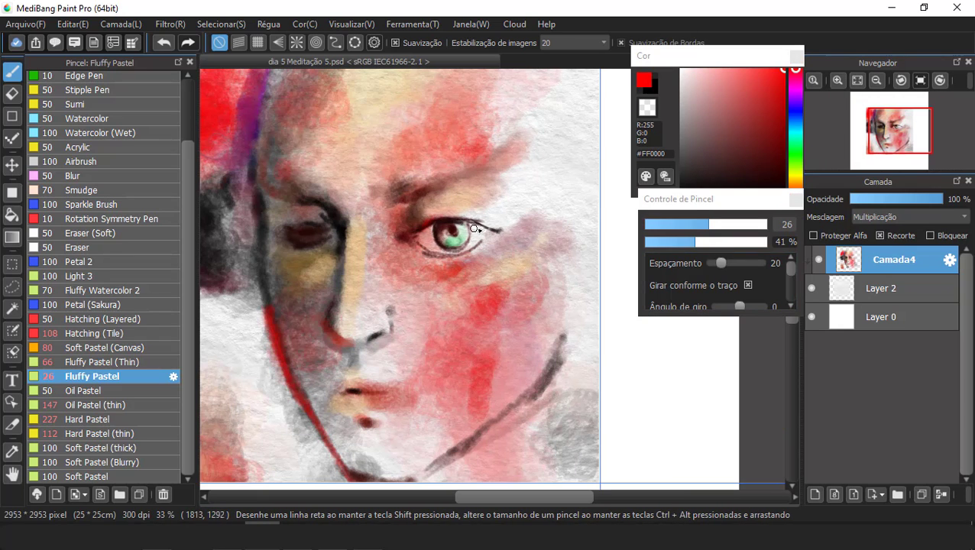
scroll(564, 214, down, 2)
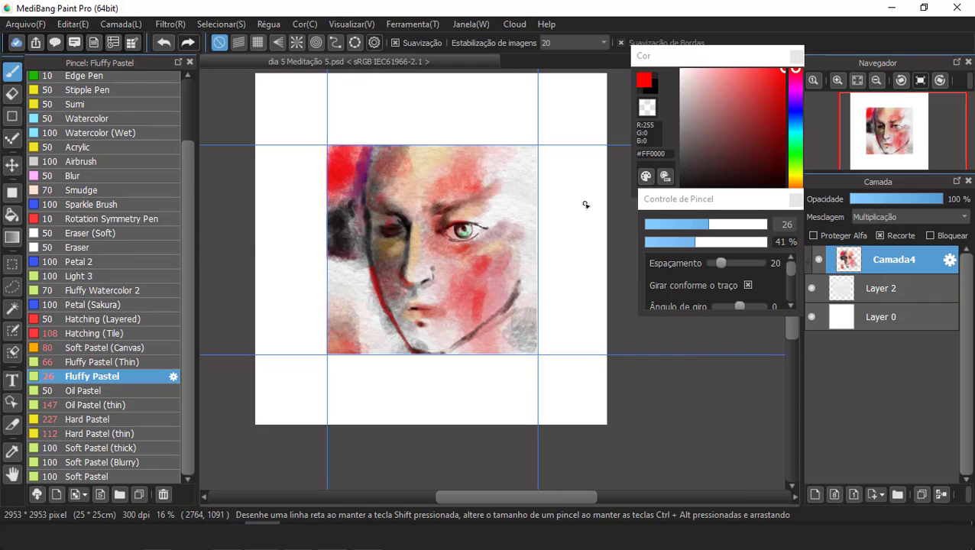
Outline the nostrils and the base of the nose in black #000000 at brush size 13.3
scroll(581, 201, up, 2)
scroll(420, 311, up, 1)
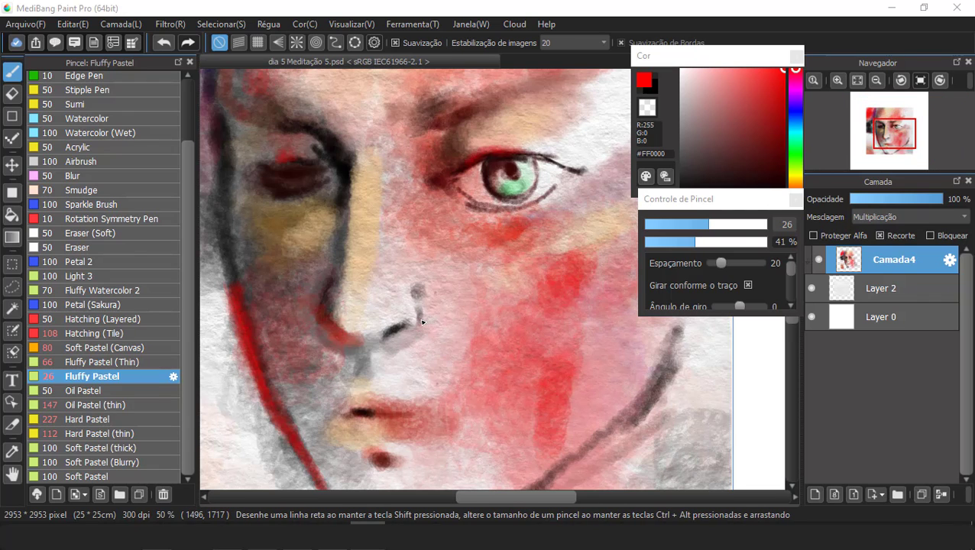
click(728, 224)
drag(728, 223, 727, 223)
click(681, 194)
click(656, 245)
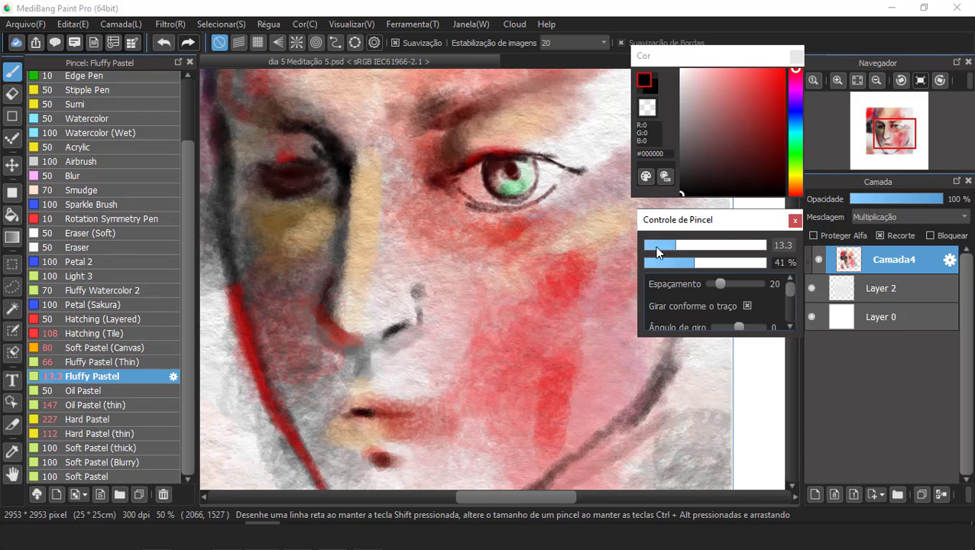
drag(396, 328, 384, 335)
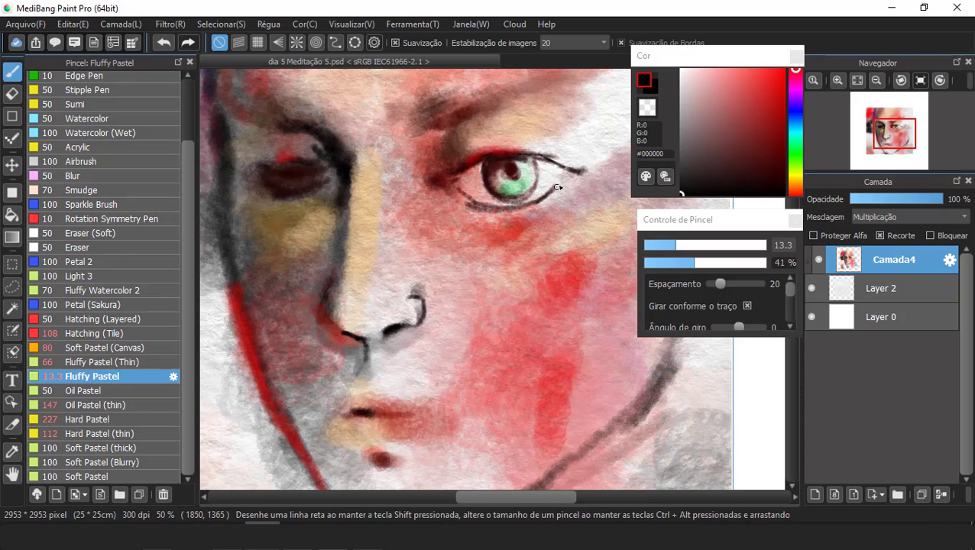
Redden the open eye's inner corner and lower lid with #FF0000
key(x)
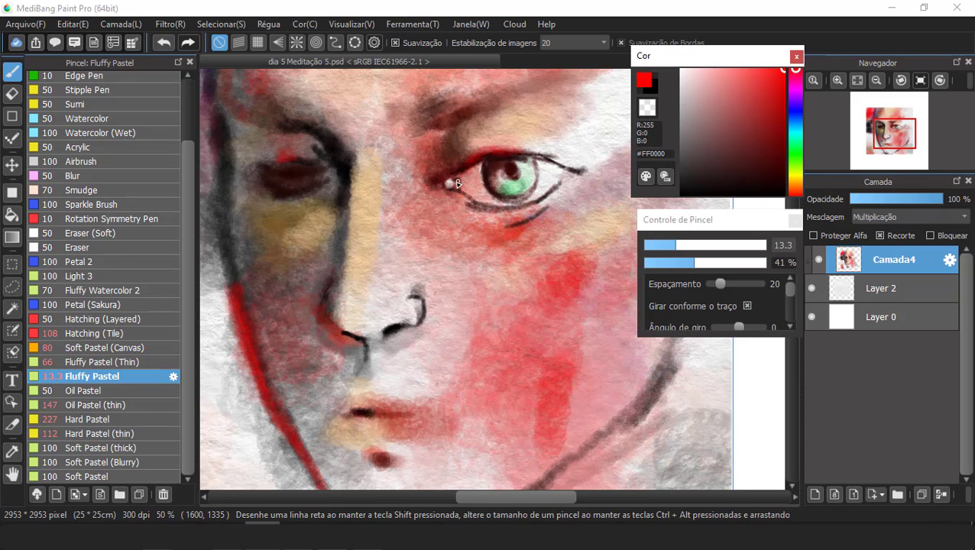
click(449, 184)
drag(500, 204, 557, 188)
Draw thin black lines from below the open eye down the cheek and contour the nostrils at brush size 5.5, 55% opacity
key(x)
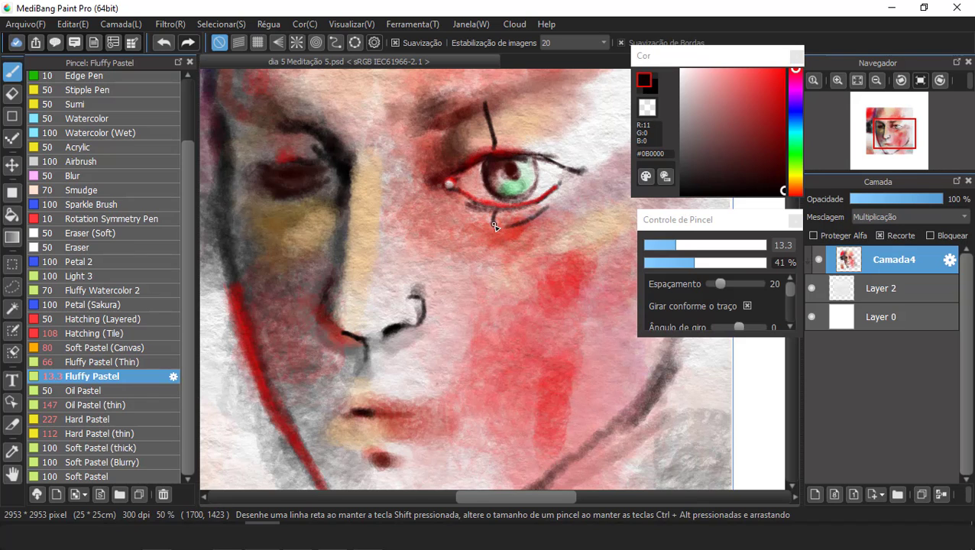
click(876, 80)
click(876, 80)
click(839, 79)
click(662, 245)
drag(528, 233, 543, 248)
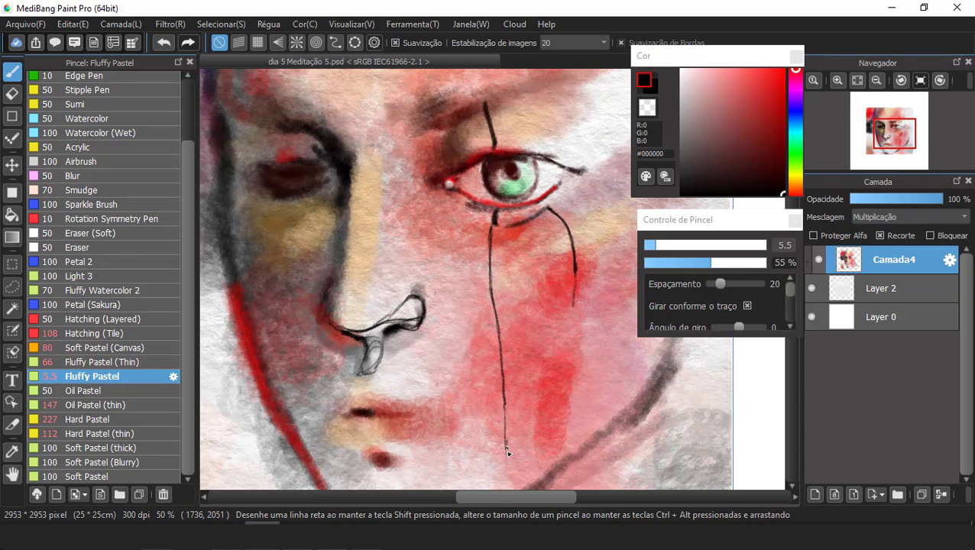
drag(508, 450, 511, 486)
key(ctrl+minus)
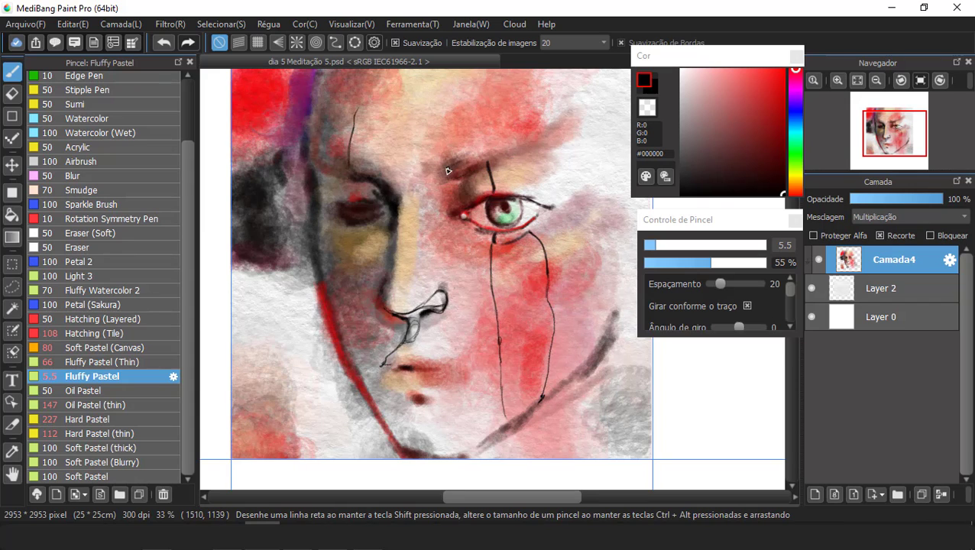
Draw a black line from the shaded brow up the forehead to the painting's top edge, thickening it at brush size 13
scroll(463, 93, up, 2)
drag(360, 147, 364, 115)
click(675, 246)
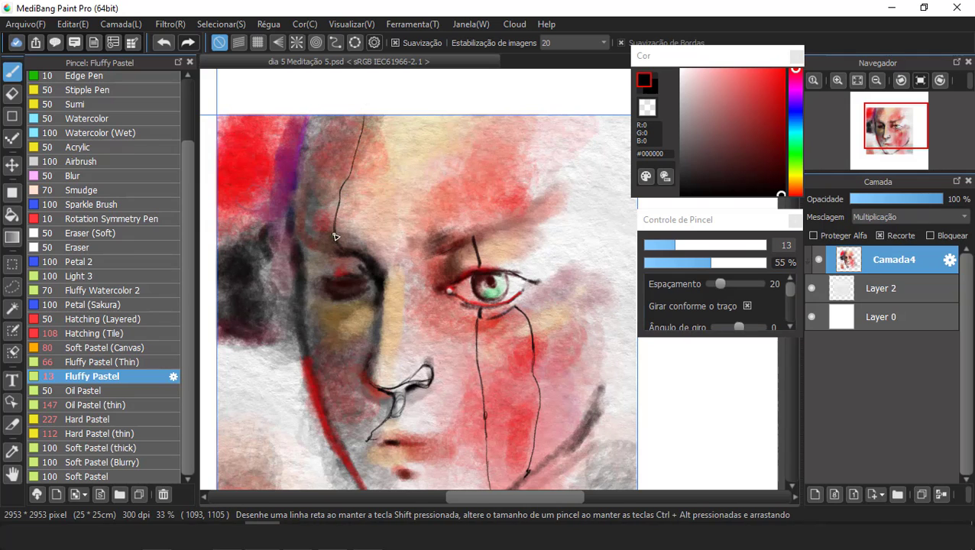
drag(334, 239, 365, 116)
Draw black lines across the shaded cheek and from the open eye's outer corner to the painting's edge at brush size 8
click(662, 246)
click(784, 70)
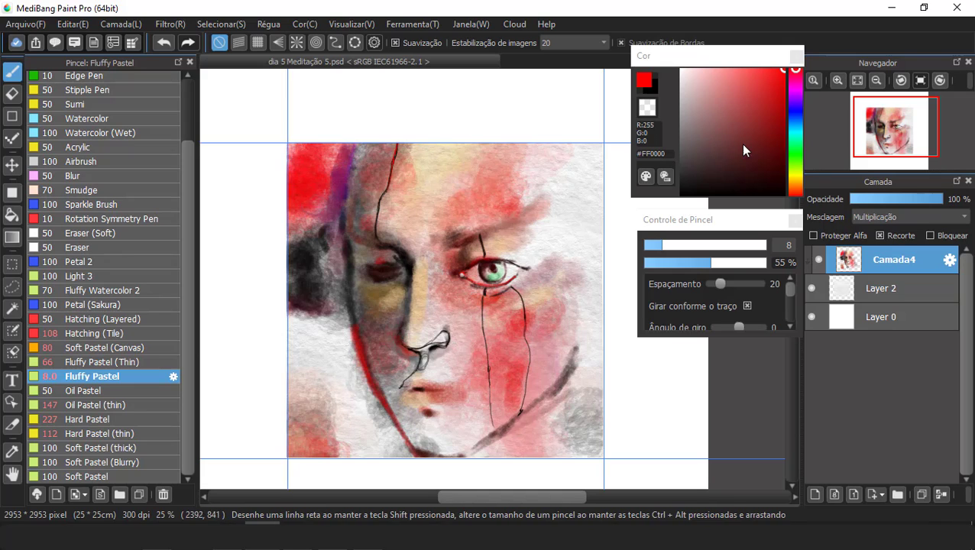
click(781, 194)
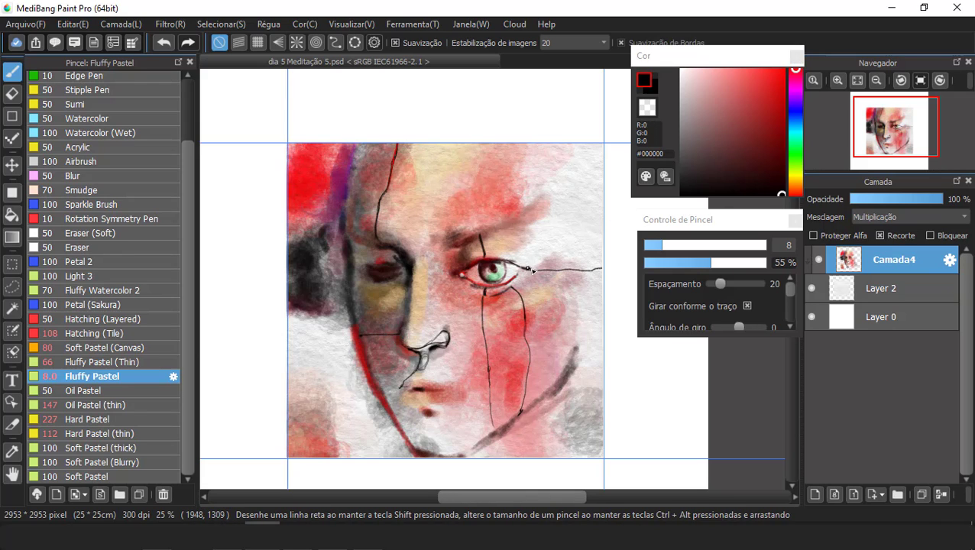
drag(528, 268, 573, 269)
Highlight the edge of the line above the open eye with cream tones #FFE3AB and #FFF4DF
click(840, 82)
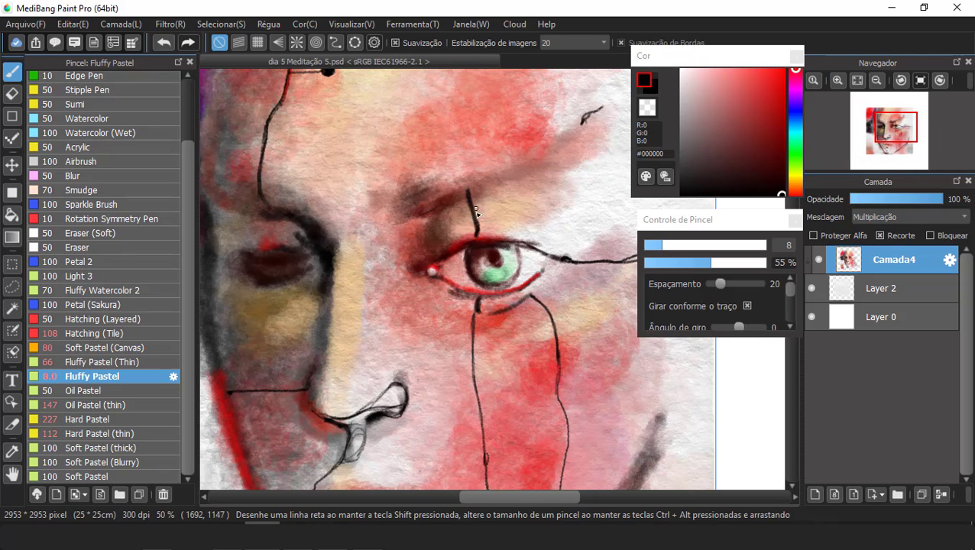
click(726, 69)
click(794, 176)
click(795, 182)
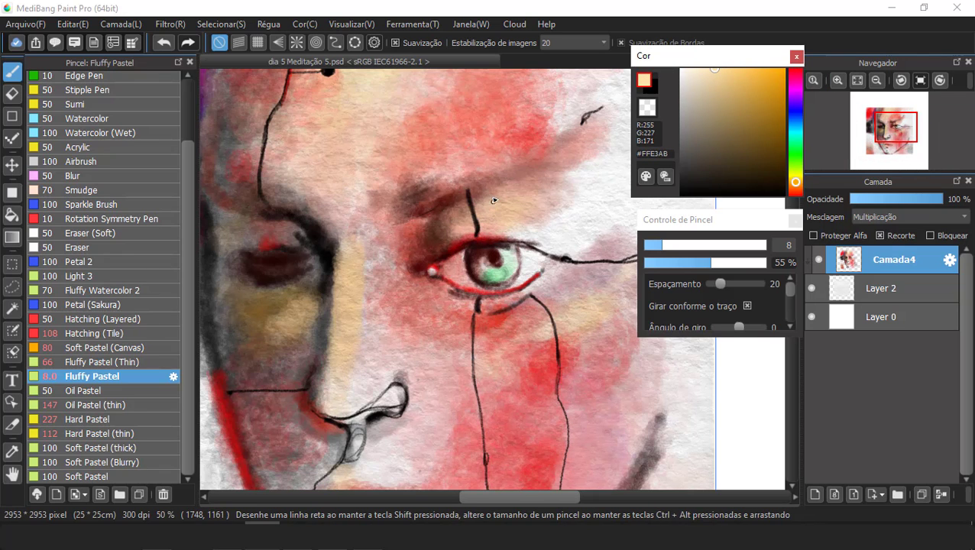
drag(472, 194, 481, 235)
click(693, 69)
drag(472, 197, 481, 228)
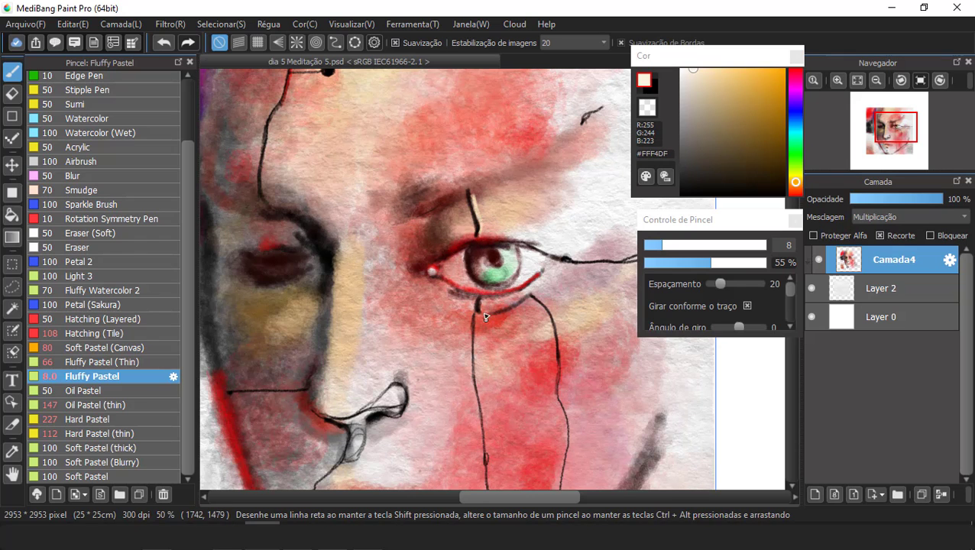
Lighten the edge of the inner cheek line below the open eye with pale pink #FFD4CA
alt+click(481, 315)
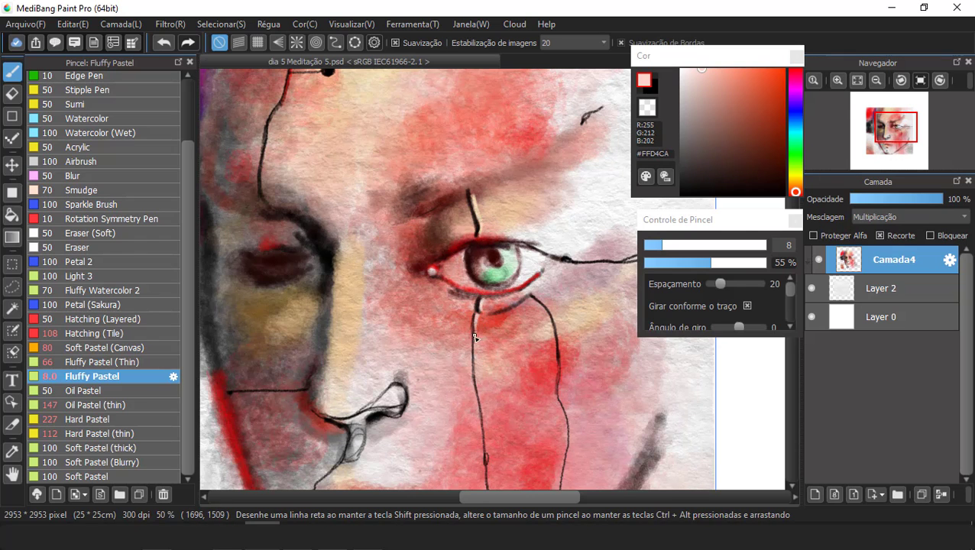
drag(475, 338, 477, 370)
scroll(574, 225, down, 2)
Shade the skin around the line above the open eye with sampled brown #894B41
scroll(521, 211, up, 3)
alt+click(513, 221)
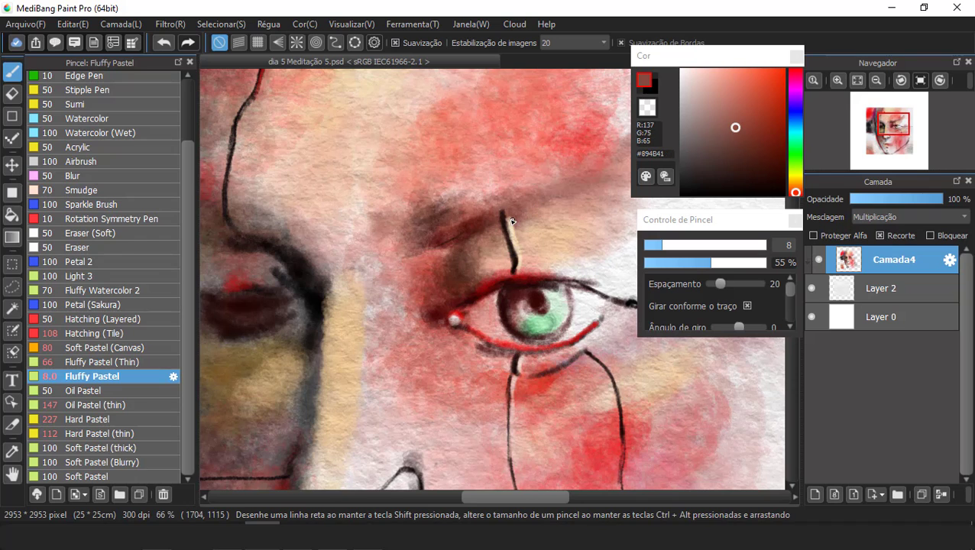
mouse_move(511, 219)
mouse_down()
mouse_move(518, 264)
mouse_move(497, 237)
mouse_move(504, 271)
mouse_move(474, 306)
mouse_up()
Refine the edges of the line above the open eye with sampled lighter tints, varying brush size and setting opacity to 55%
click(859, 84)
scroll(494, 273, up, 2)
click(677, 246)
click(669, 262)
click(699, 245)
alt+click(515, 242)
click(689, 69)
click(659, 245)
click(684, 69)
click(653, 246)
click(670, 246)
click(703, 262)
click(711, 262)
click(661, 245)
Paint a cream #FFEFDA highlight along the outer cheek line below the open eye and set the brush size to 3.5
click(793, 181)
click(793, 184)
click(695, 69)
scroll(530, 301, down, 1)
scroll(525, 303, up, 3)
mouse_move(455, 273)
mouse_down()
mouse_move(476, 314)
mouse_move(469, 309)
mouse_move(489, 400)
mouse_up()
click(650, 246)
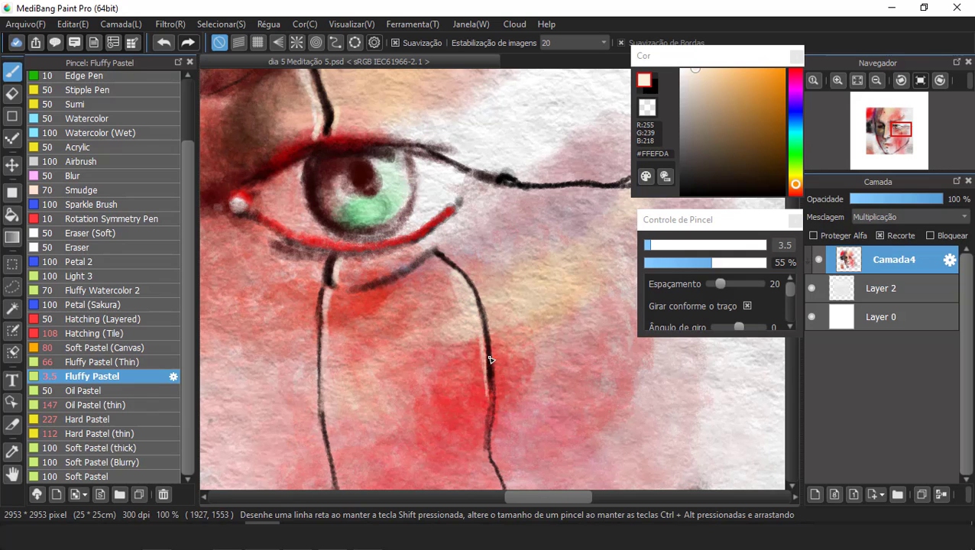
Paint a cream #FFEFDA highlight beside the black forehead line above the shaded eye
scroll(432, 338, down, 4)
scroll(374, 361, up, 3)
scroll(437, 348, down, 2)
scroll(304, 200, down, 1)
scroll(295, 178, up, 3)
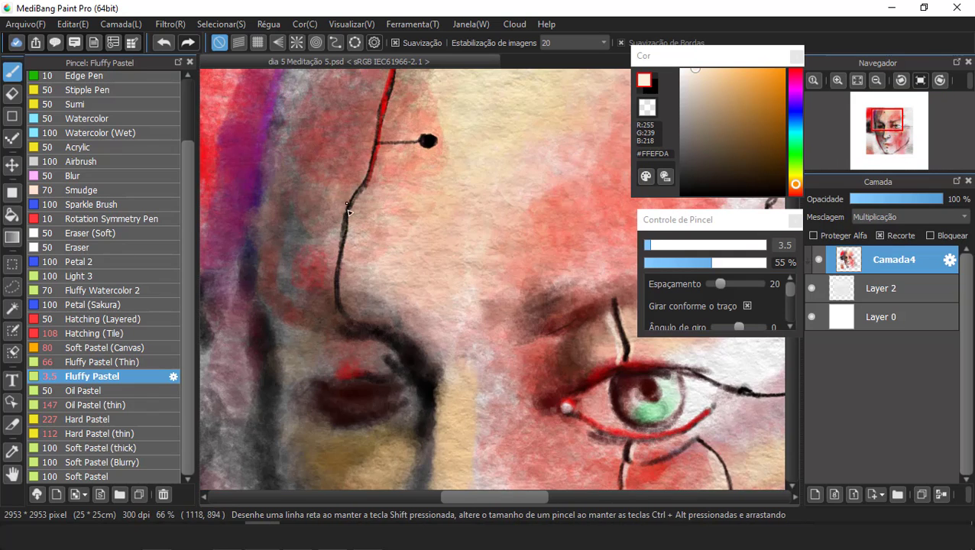
drag(353, 218, 368, 192)
Retouch the forehead line's highlight with pinks #FF9F9C and #FFC4C3, raising the brush size to 11
click(795, 193)
drag(731, 111, 723, 63)
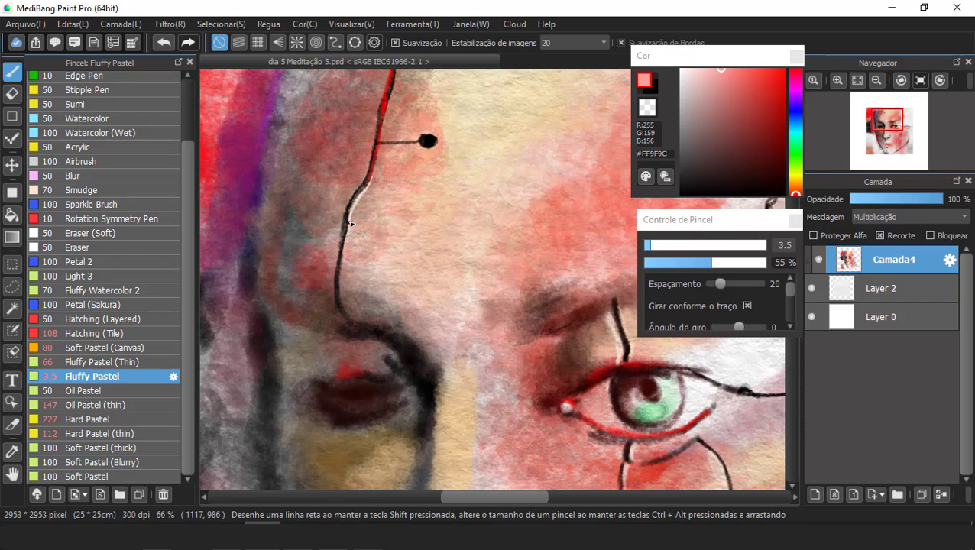
drag(348, 222, 374, 178)
click(669, 245)
click(704, 70)
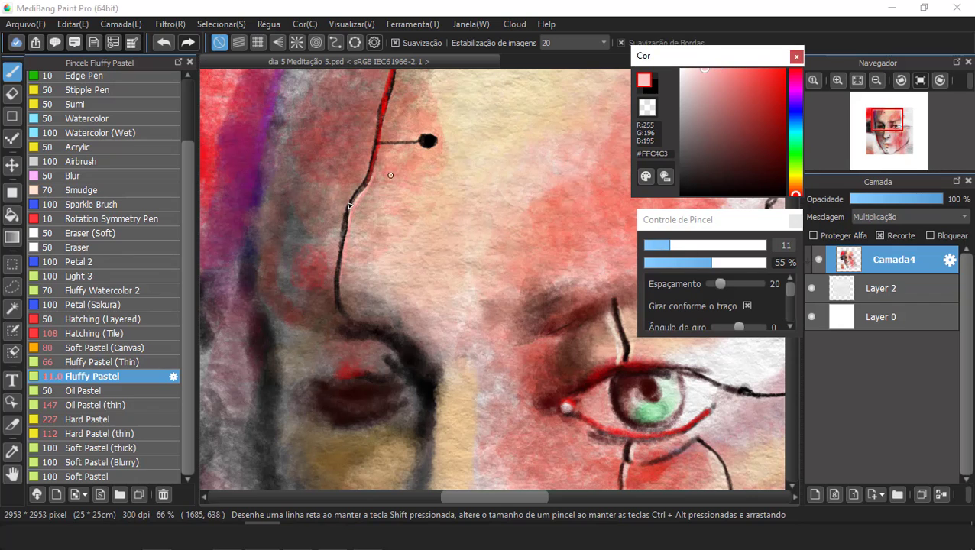
mouse_move(348, 222)
mouse_down()
mouse_move(370, 186)
mouse_move(350, 235)
mouse_up()
Blend the skin beside the forehead line with light pink #FFC4C3 at brush size 46 and 30% opacity
click(680, 262)
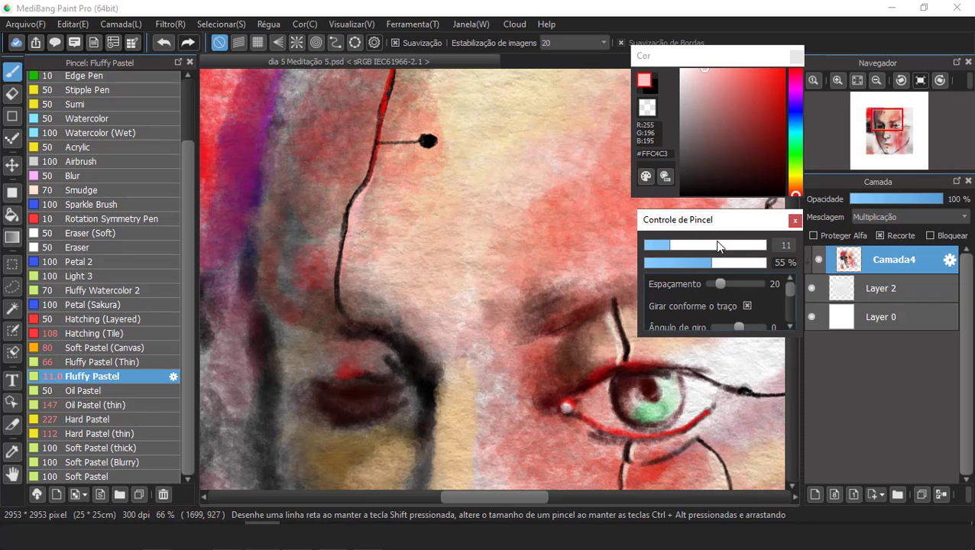
drag(723, 246, 753, 246)
click(730, 246)
drag(366, 191, 370, 205)
scroll(390, 227, down, 3)
scroll(398, 358, up, 3)
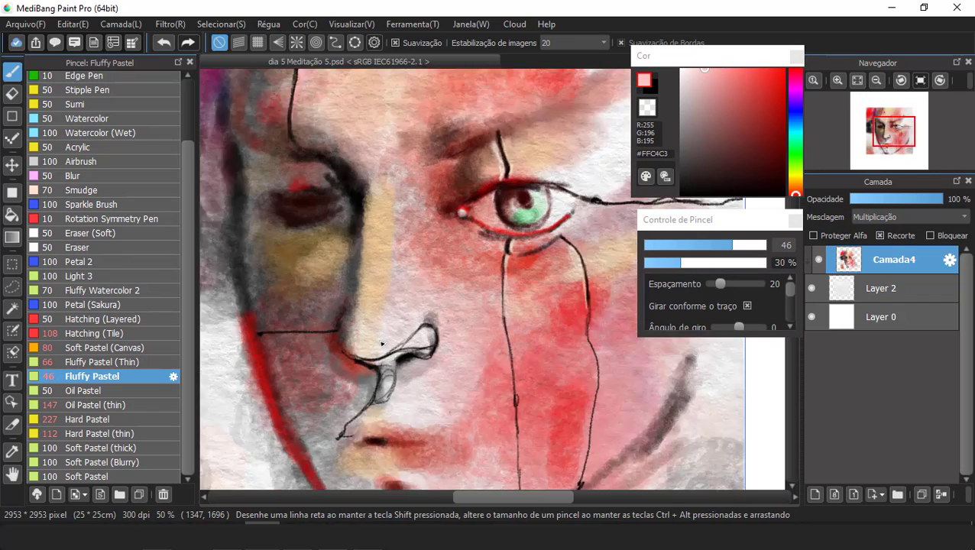
Switch the brush to a smaller size in black #000000 and paint a dark jaw line joining the ends of the two cheek lines
click(696, 70)
mouse_move(728, 252)
mouse_down()
mouse_move(758, 248)
mouse_move(674, 245)
mouse_up()
scroll(447, 241, down, 3)
scroll(463, 264, up, 2)
click(783, 194)
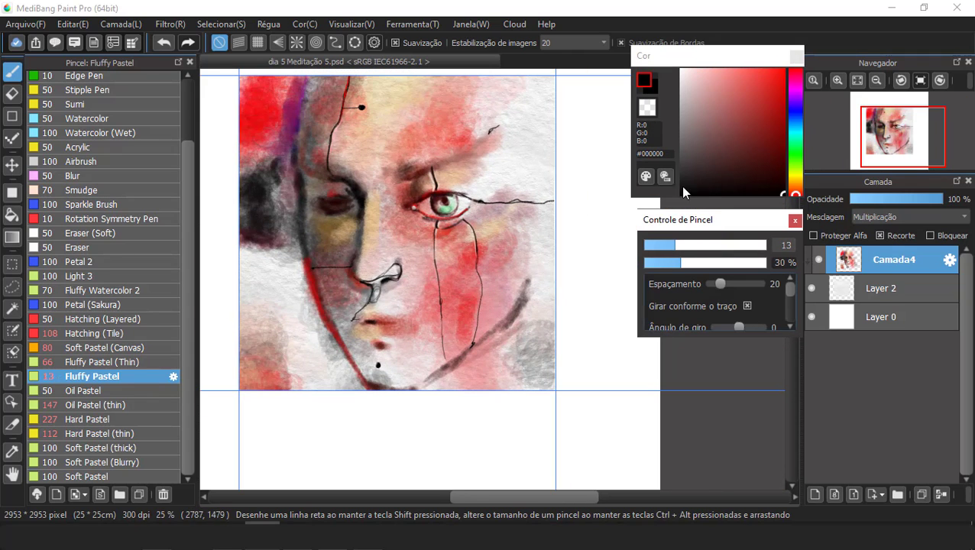
scroll(467, 316, up, 2)
click(783, 194)
click(665, 246)
drag(454, 392, 480, 371)
mouse_move(406, 423)
mouse_down()
mouse_move(533, 331)
mouse_move(450, 398)
mouse_up()
Draw spiky black cracks rising from the jaw line with brush size 4.1 and 76% opacity
click(737, 263)
click(651, 246)
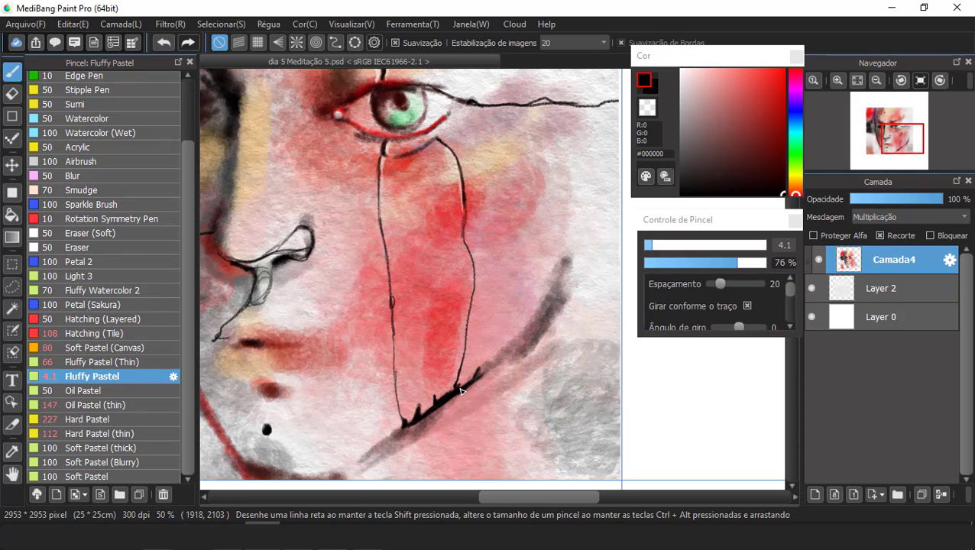
mouse_move(484, 370)
mouse_down()
mouse_move(495, 309)
mouse_move(486, 374)
mouse_move(503, 336)
mouse_move(495, 365)
mouse_move(508, 357)
mouse_move(510, 331)
mouse_up()
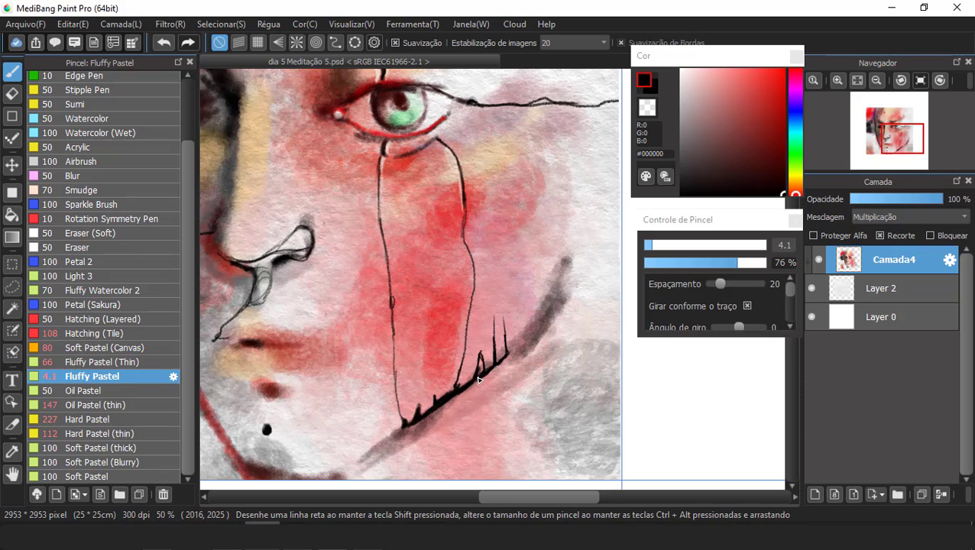
drag(386, 415, 392, 442)
scroll(452, 425, down, 2)
scroll(493, 372, up, 2)
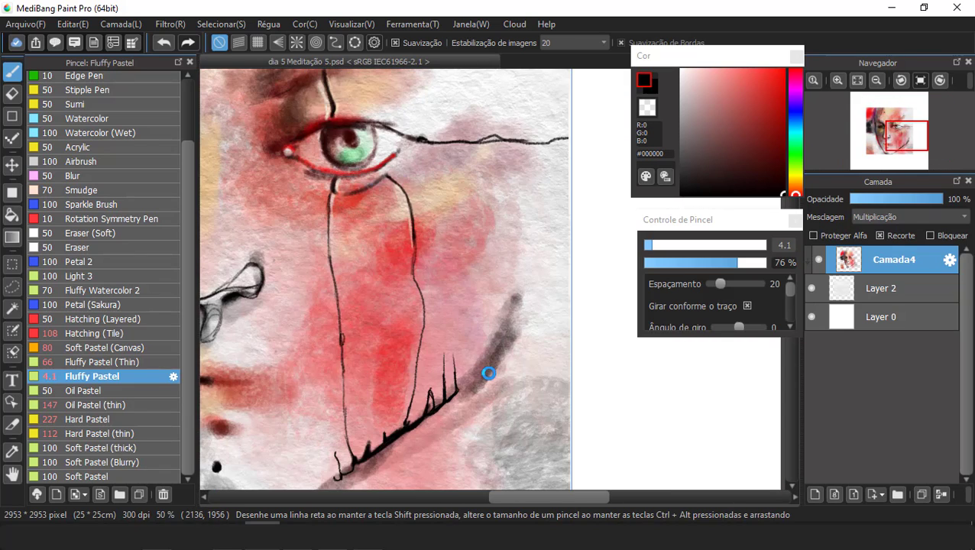
Draw thin curved lines up the outer cheek and irregular looping outlines along the face's outer edge
mouse_move(457, 379)
mouse_down()
mouse_move(465, 319)
mouse_move(501, 237)
mouse_up()
drag(490, 355, 534, 205)
mouse_move(521, 304)
mouse_down()
mouse_move(554, 195)
mouse_move(541, 185)
mouse_move(549, 198)
mouse_move(530, 286)
mouse_move(551, 267)
mouse_move(505, 335)
mouse_up()
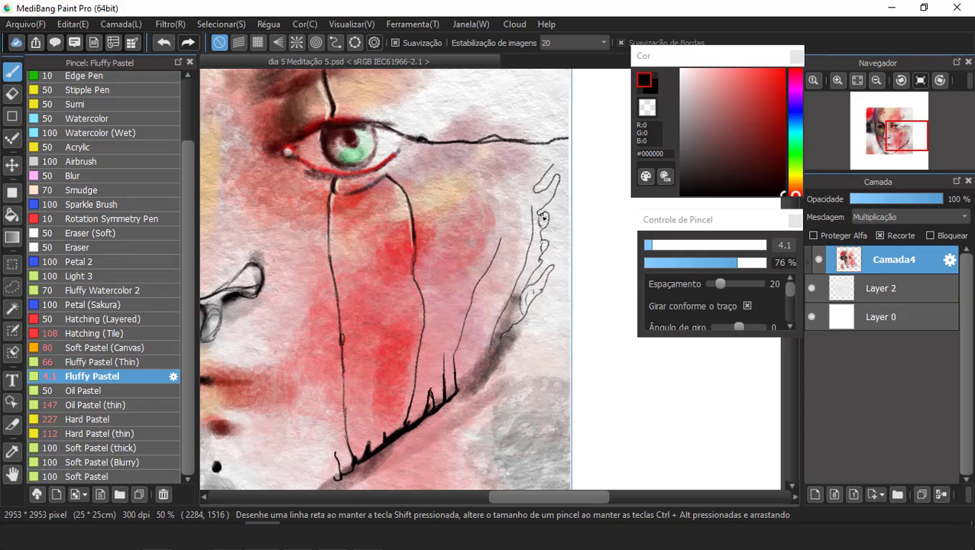
scroll(448, 265, down, 2)
scroll(448, 265, down, 1)
scroll(437, 191, up, 2)
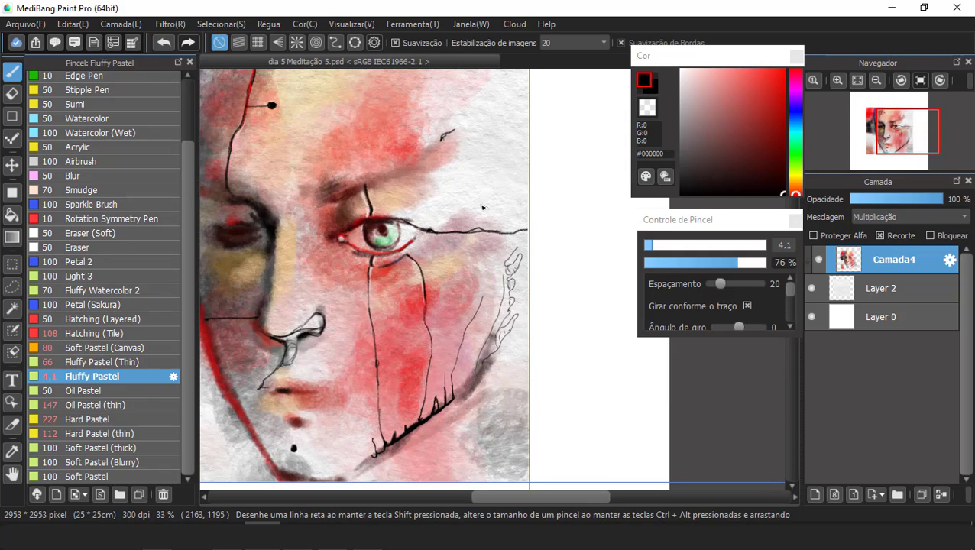
Scatter black dots and small circles around the temple beside the open eye with brush size 7.1 and 99% opacity
click(764, 263)
click(658, 245)
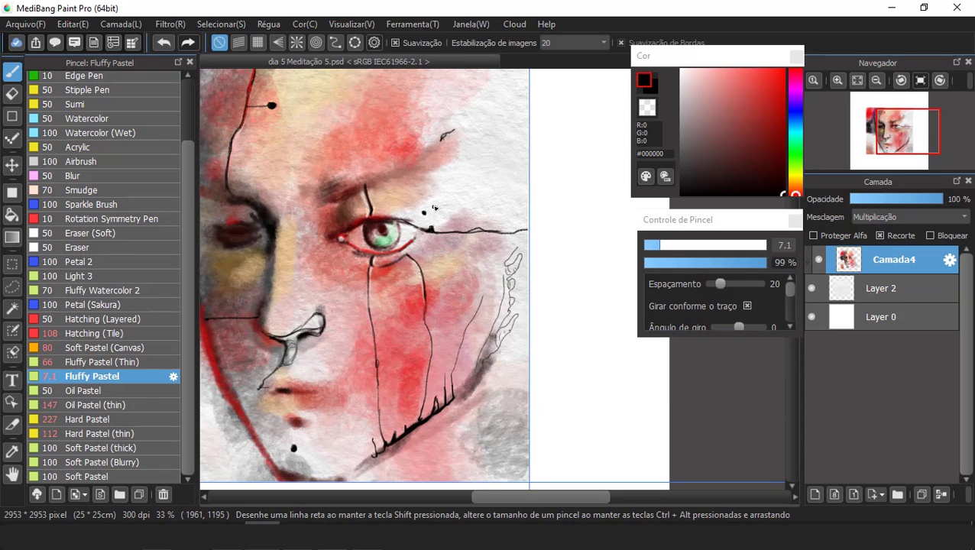
click(459, 173)
click(474, 180)
drag(468, 217, 466, 213)
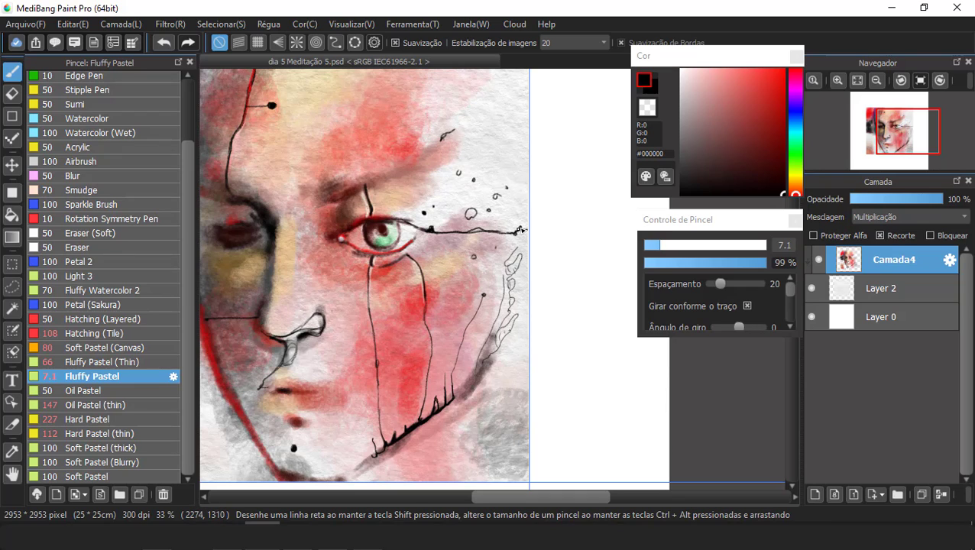
Add black squiggles beyond the brow's end, then circles and blob outlines on the forehead and shaded jaw with brush size 3
mouse_move(487, 139)
mouse_down()
mouse_move(503, 125)
mouse_move(516, 166)
mouse_up()
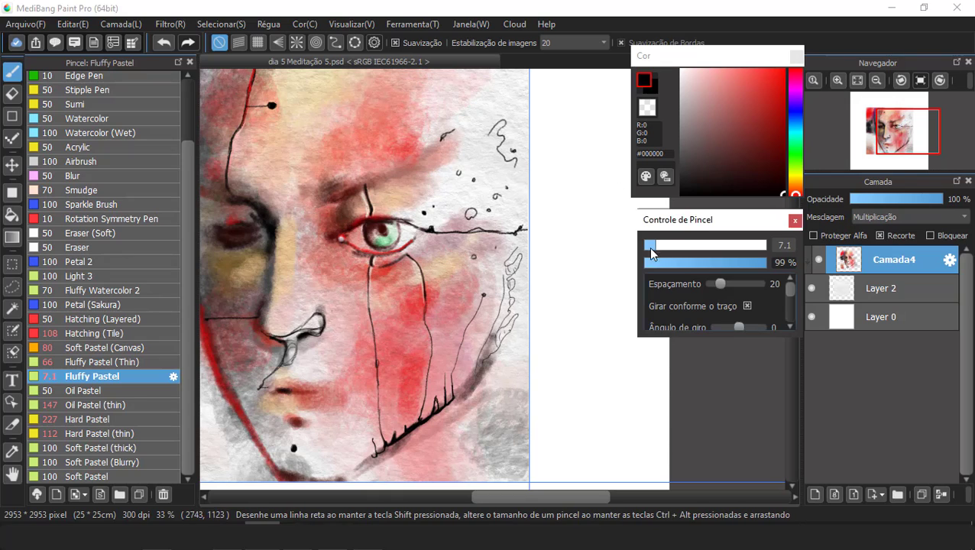
drag(651, 251, 646, 251)
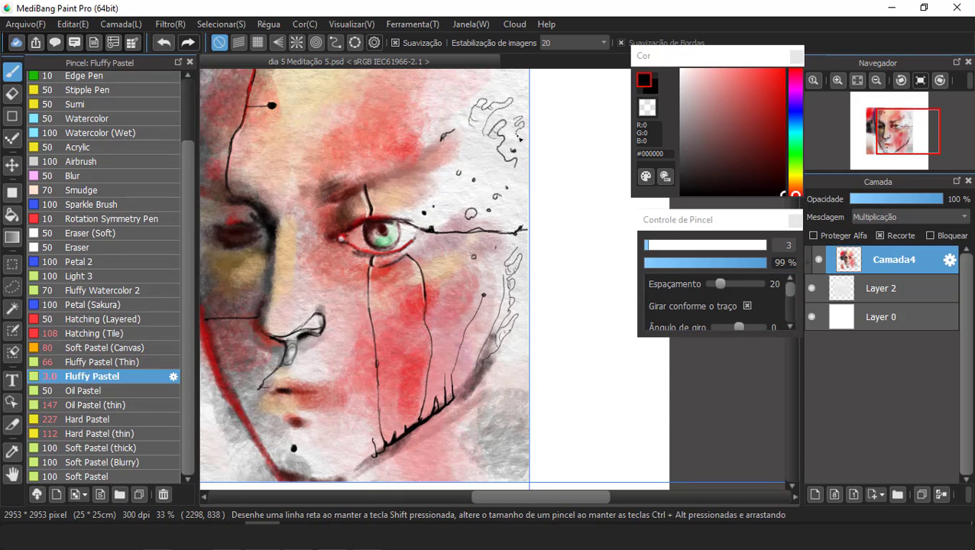
drag(440, 96, 433, 101)
scroll(540, 155, down, 2)
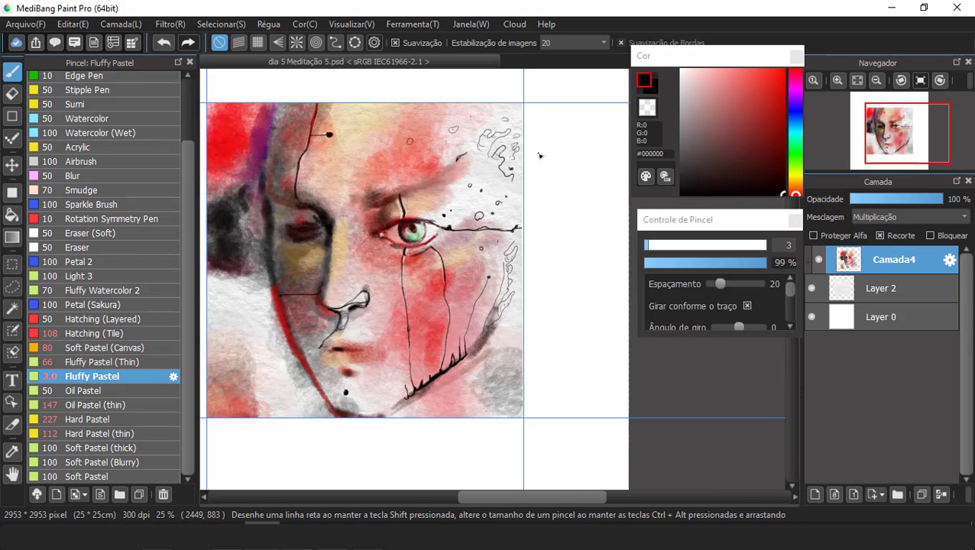
drag(301, 334, 277, 355)
drag(267, 317, 265, 322)
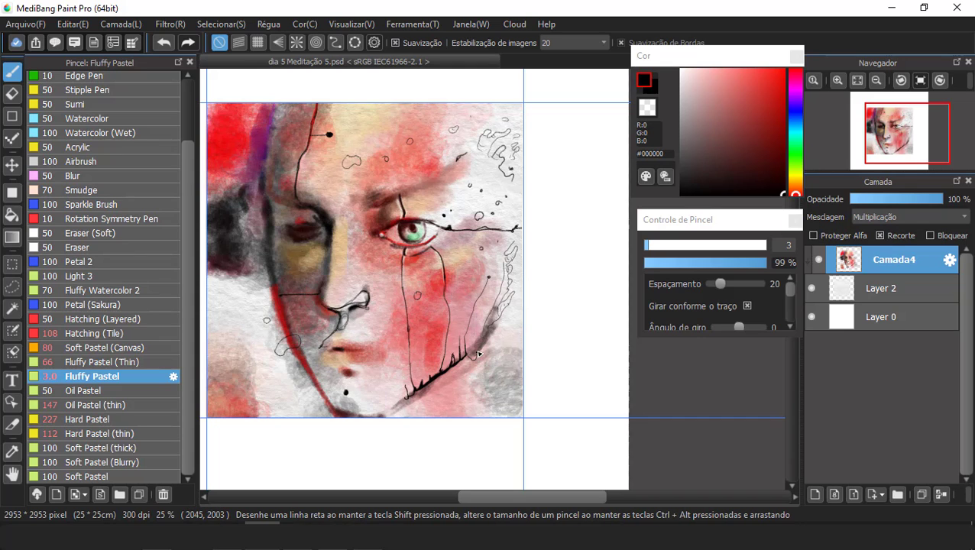
Draw fine black contours linking the jaw line's outer end to the cheek lines and the looping face edge
scroll(474, 362, up, 4)
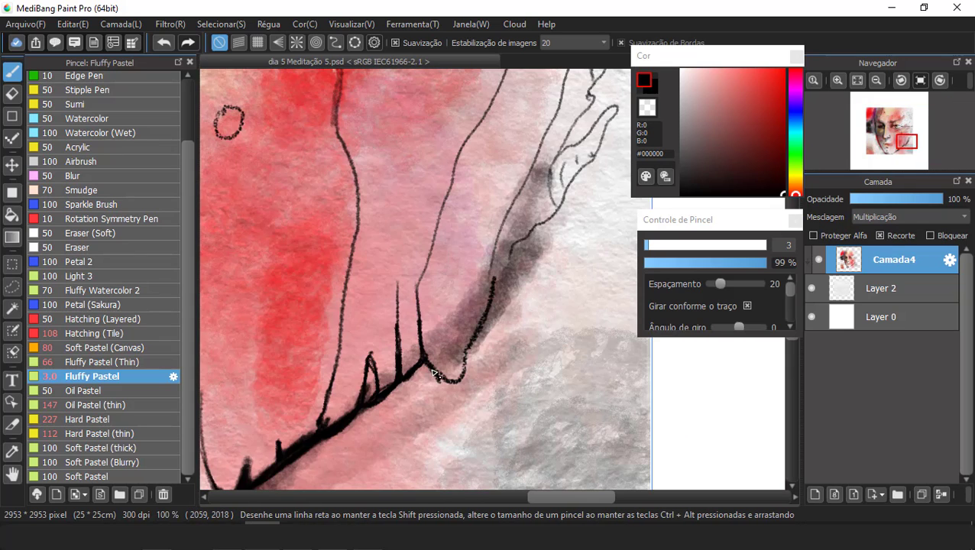
mouse_move(425, 364)
mouse_down()
mouse_move(466, 376)
mouse_move(463, 349)
mouse_move(496, 298)
mouse_move(491, 266)
mouse_move(505, 267)
mouse_move(510, 221)
mouse_move(536, 223)
mouse_up()
mouse_move(418, 294)
mouse_down()
mouse_move(449, 305)
mouse_move(492, 249)
mouse_up()
mouse_move(453, 196)
mouse_down()
mouse_move(477, 169)
mouse_move(445, 202)
mouse_up()
drag(367, 364, 387, 240)
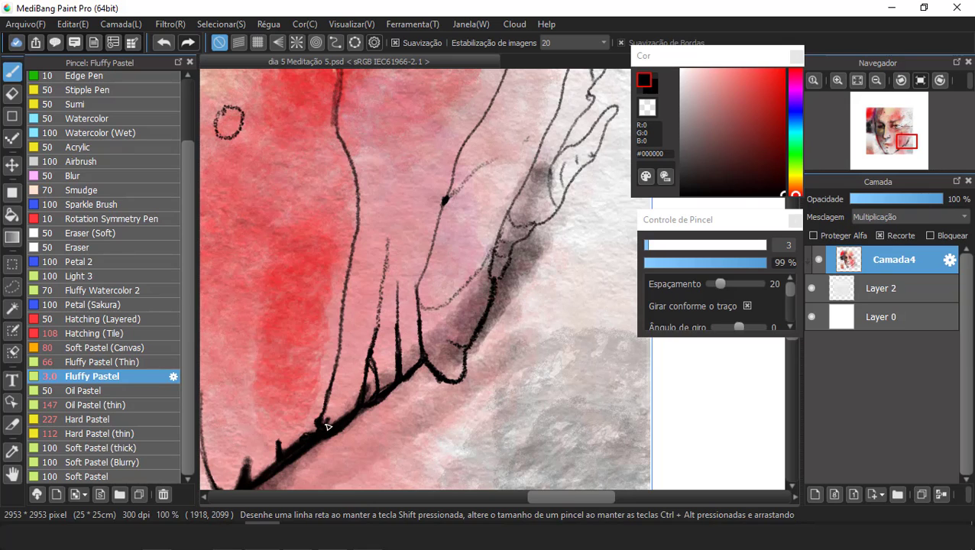
Add thin cracks above the jaw line and extend it toward the chin with small black loops and squiggles
drag(327, 426, 348, 381)
drag(281, 446, 270, 413)
mouse_move(248, 472)
mouse_down()
mouse_move(320, 372)
mouse_move(263, 422)
mouse_move(247, 441)
mouse_move(400, 327)
mouse_up()
scroll(283, 390, down, 4)
scroll(400, 328, up, 2)
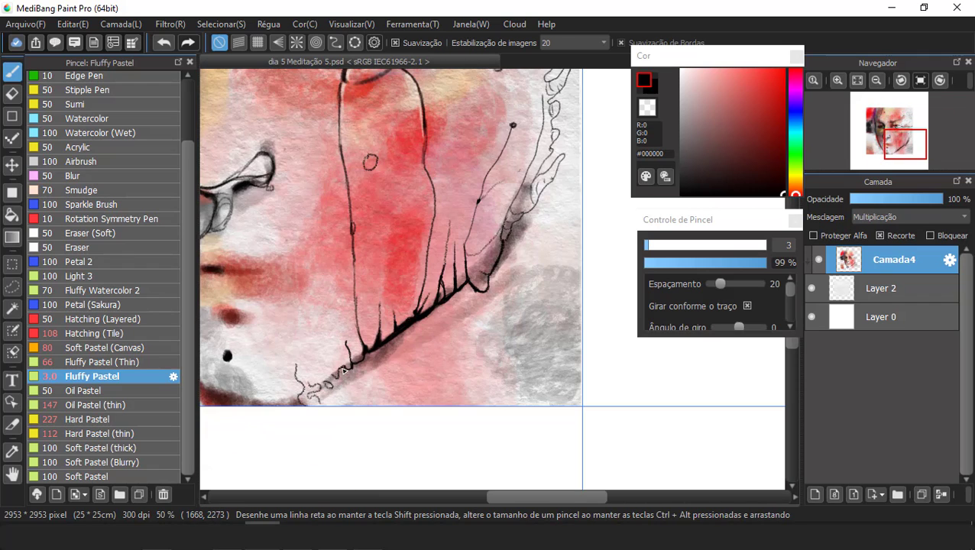
drag(318, 299, 316, 301)
Draw thin black cracks branching downward from the jaw line onto the neck
scroll(378, 301, down, 1)
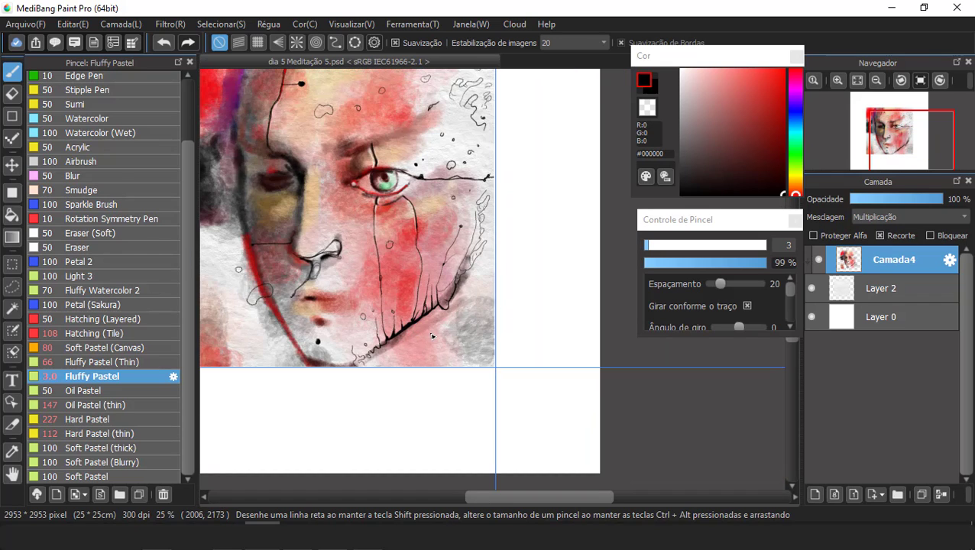
scroll(346, 266, up, 1)
mouse_move(389, 333)
mouse_down()
mouse_move(411, 354)
mouse_move(378, 342)
mouse_move(375, 392)
mouse_move(405, 327)
mouse_move(431, 341)
mouse_up()
scroll(528, 256, down, 3)
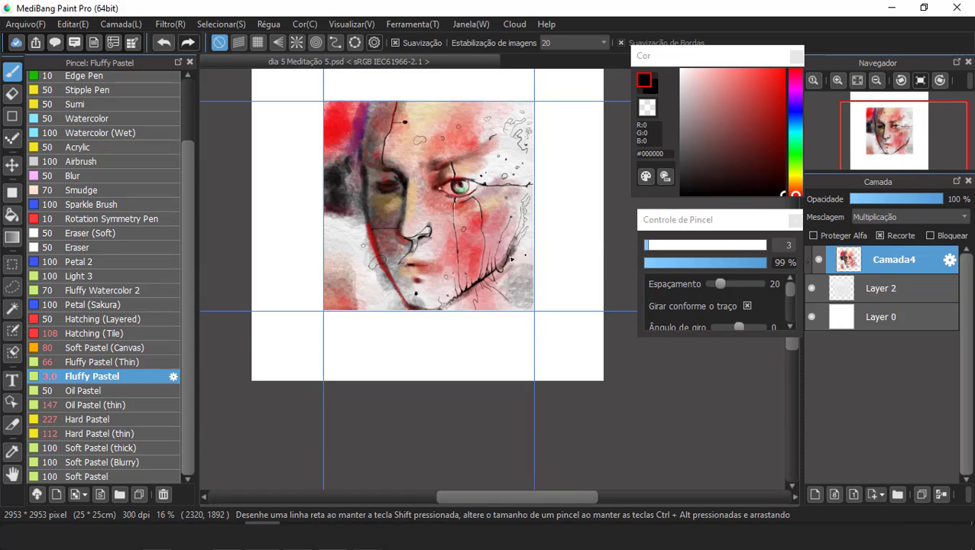
Draw wavy black contour shapes along the painting's upper edge across the forehead and beyond the brow
scroll(528, 255, up, 1)
scroll(528, 255, down, 1)
scroll(508, 116, up, 1)
mouse_move(485, 95)
mouse_down()
mouse_move(488, 112)
mouse_move(536, 97)
mouse_up()
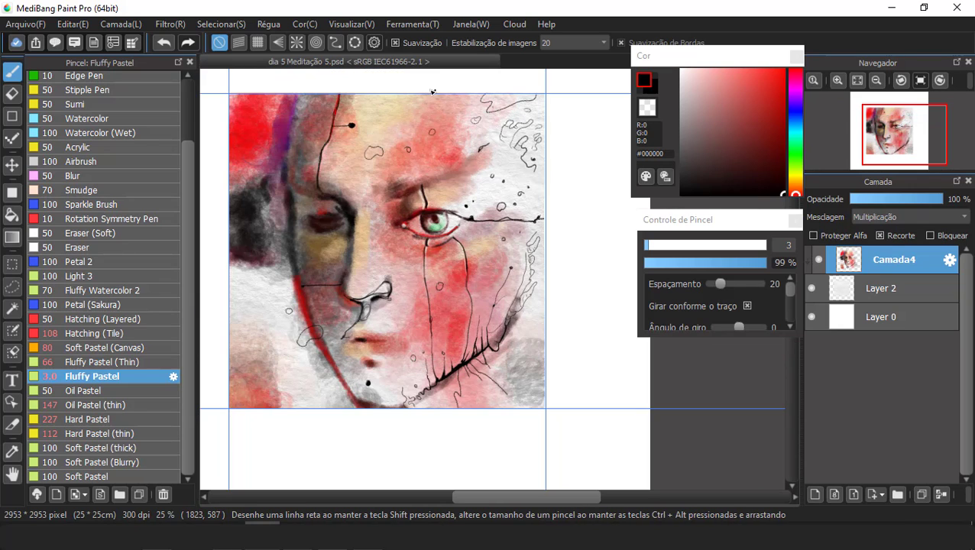
mouse_move(403, 94)
mouse_down()
mouse_move(423, 113)
mouse_move(457, 112)
mouse_move(446, 98)
mouse_up()
drag(406, 148, 409, 148)
drag(371, 94, 393, 94)
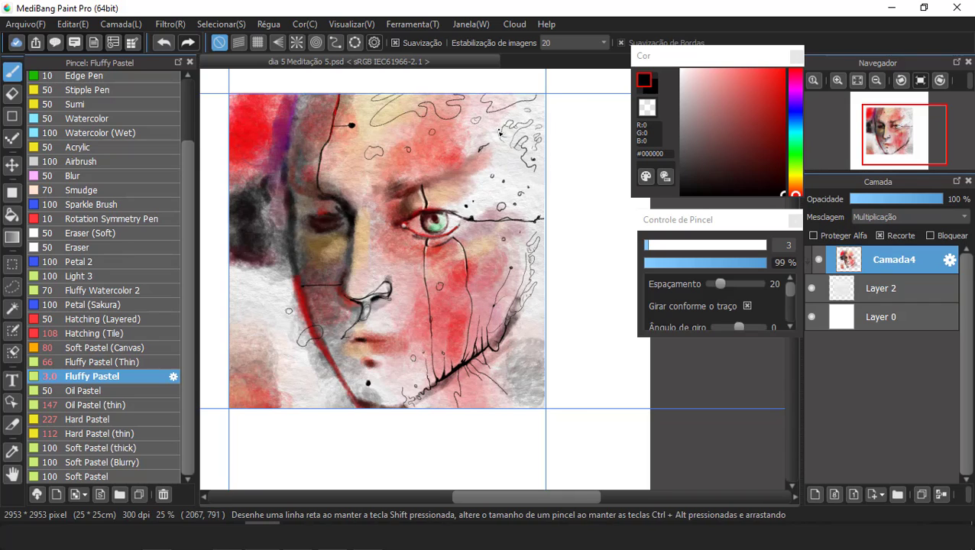
Draw loose loops and circles in the background at both sides of the face, plus small ovals around the open eye's brow
drag(232, 288, 246, 305)
drag(545, 329, 545, 353)
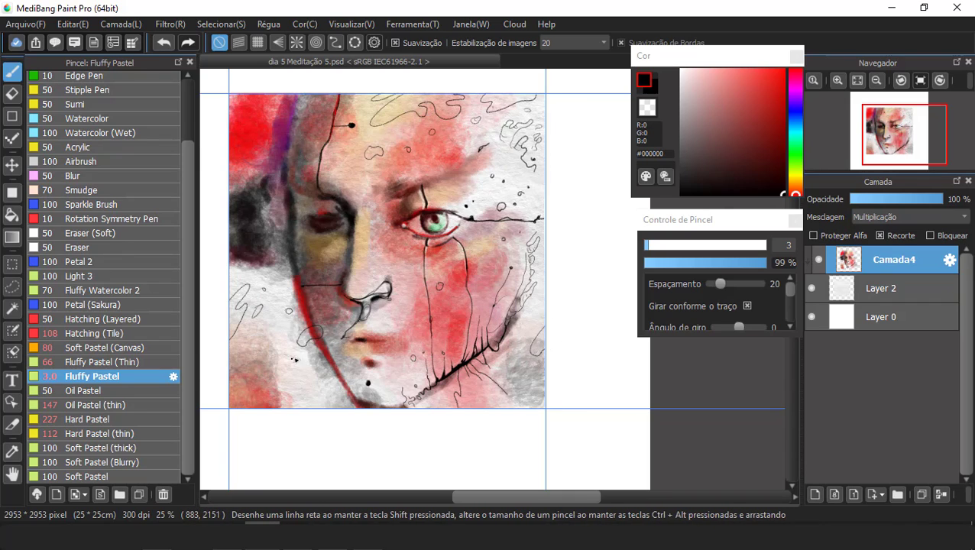
drag(302, 371, 304, 371)
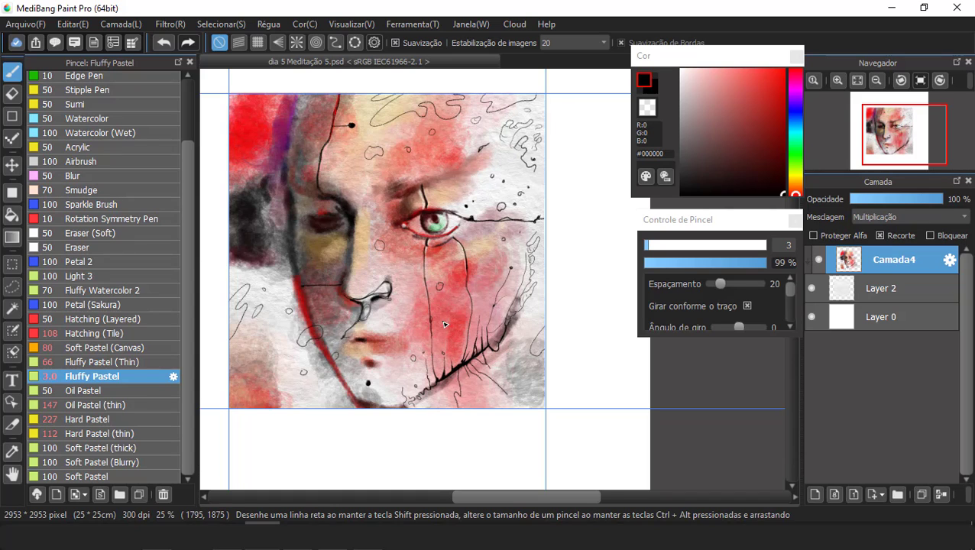
scroll(404, 162, up, 1)
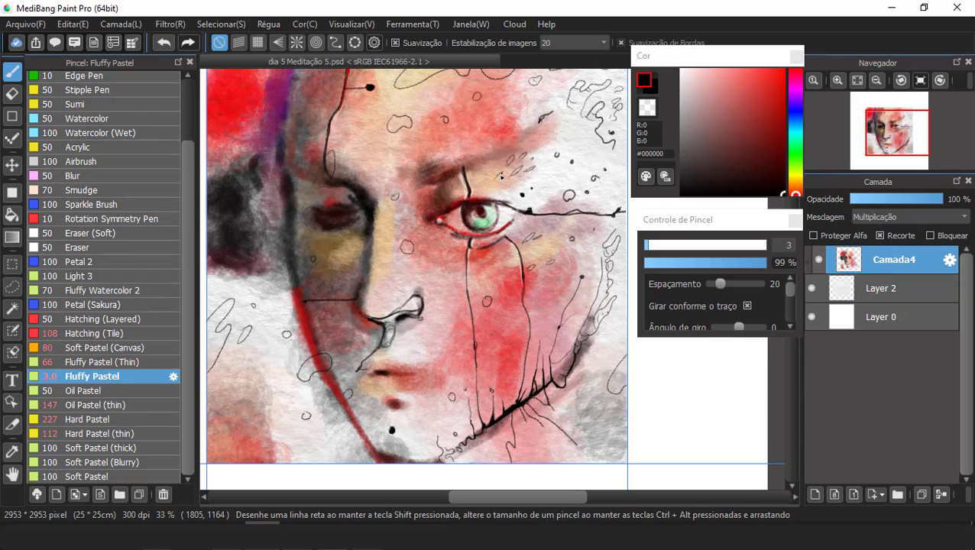
drag(604, 321, 624, 328)
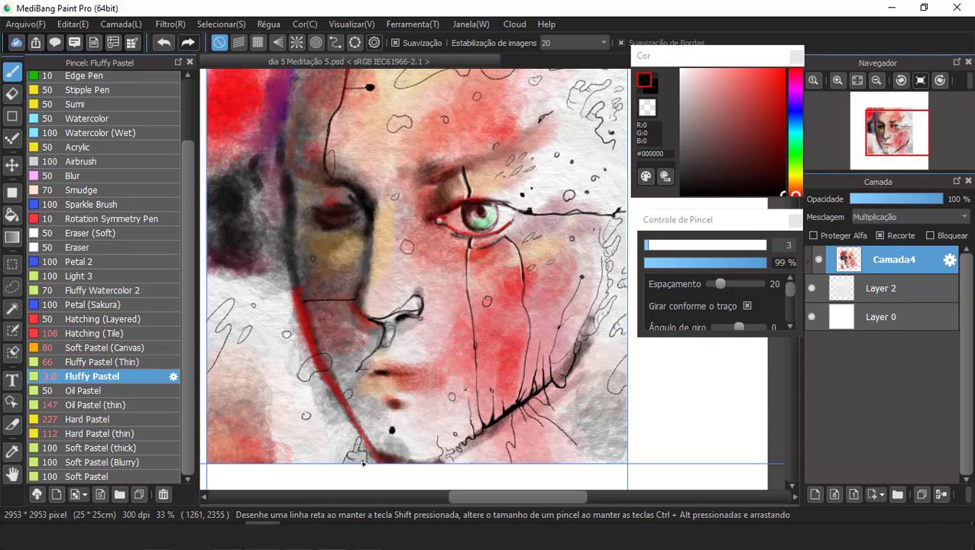
Fill the light background below the shaded jaw with small black squiggles and irregular loops
mouse_move(335, 432)
mouse_down()
mouse_move(339, 449)
mouse_move(286, 446)
mouse_up()
mouse_move(300, 400)
mouse_down()
mouse_move(288, 420)
mouse_move(321, 418)
mouse_up()
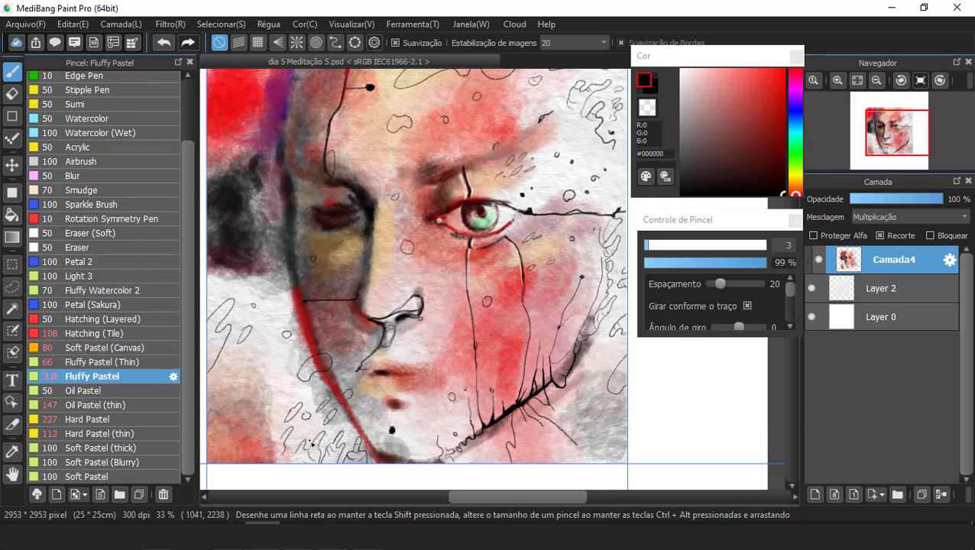
scroll(400, 385, down, 2)
scroll(463, 390, up, 2)
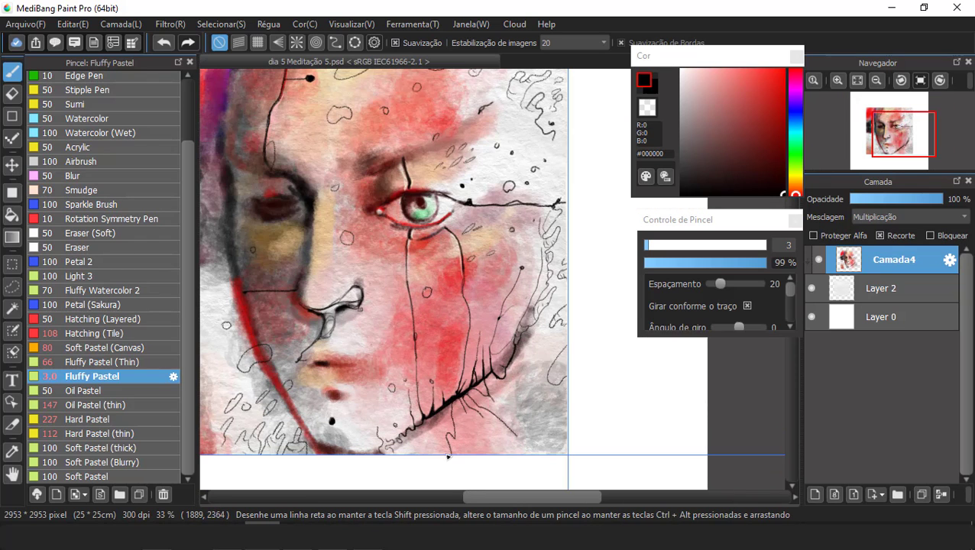
Draw jagged squiggles and looping outlines in the painting's lower-right corner and along the outer jaw edge
scroll(479, 459, down, 1)
scroll(479, 460, up, 2)
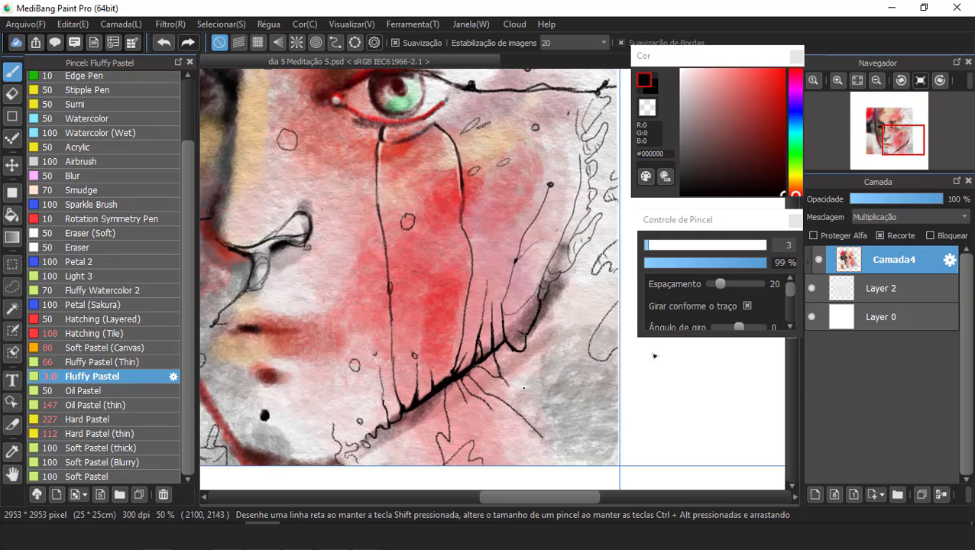
drag(566, 444, 562, 464)
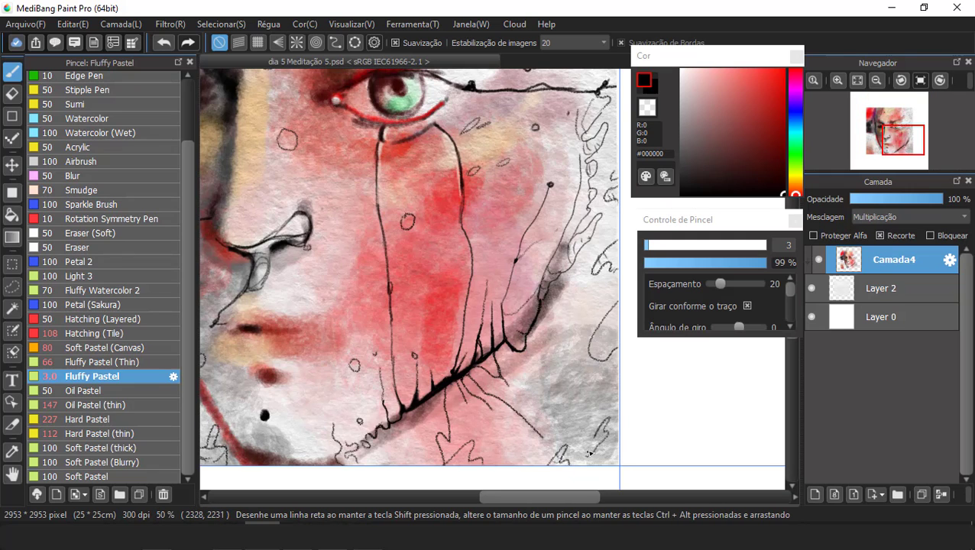
drag(612, 353, 569, 284)
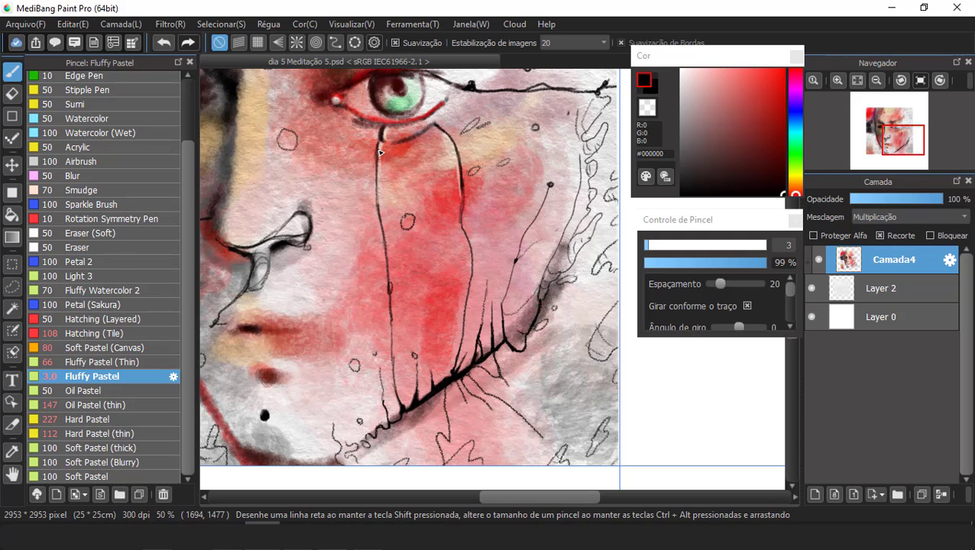
Set the brush colour to red #D20600 and draw small ovals and narrow loops in the light background beside the shaded jaw
scroll(478, 230, down, 3)
scroll(441, 186, up, 1)
click(782, 71)
scroll(555, 111, up, 2)
scroll(455, 218, down, 1)
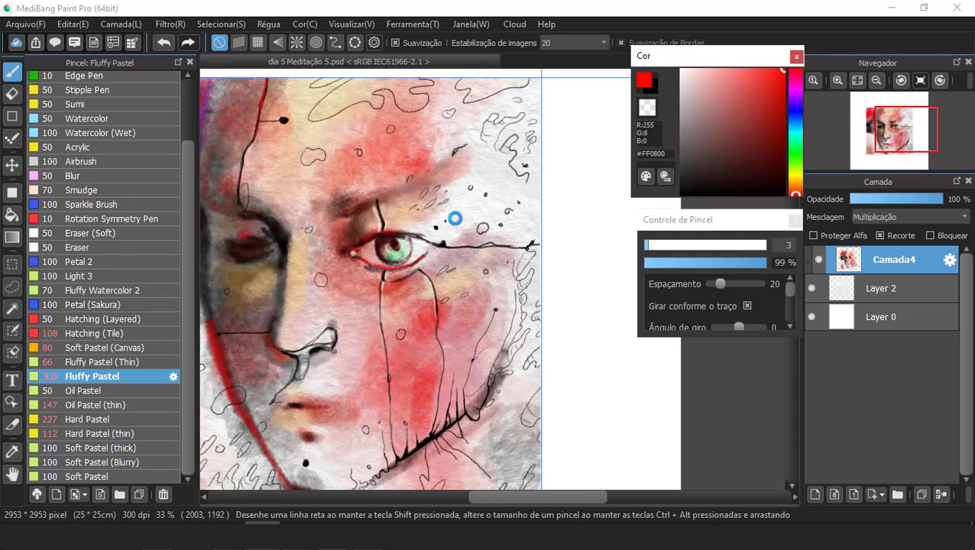
click(784, 91)
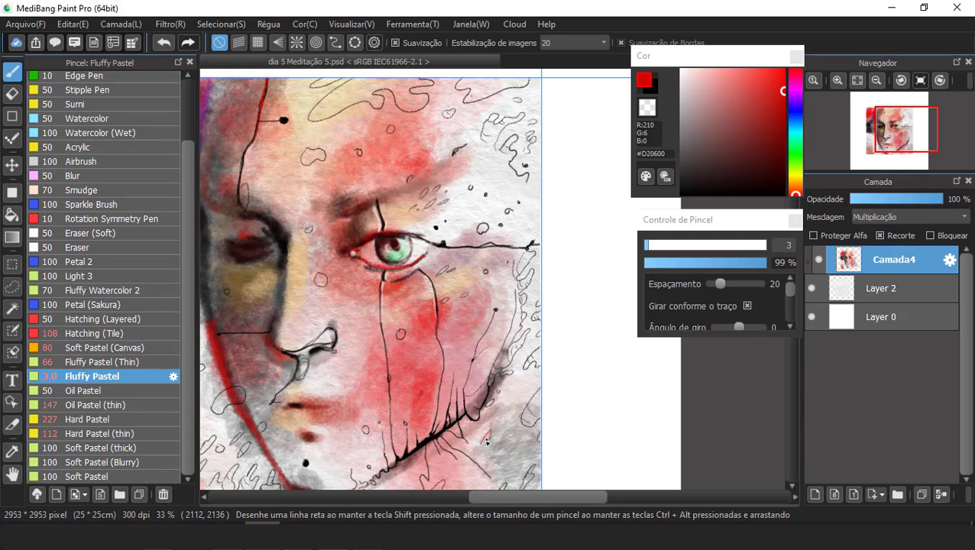
scroll(498, 403, down, 2)
scroll(337, 328, up, 1)
scroll(341, 305, down, 1)
scroll(344, 420, up, 3)
drag(365, 175, 365, 185)
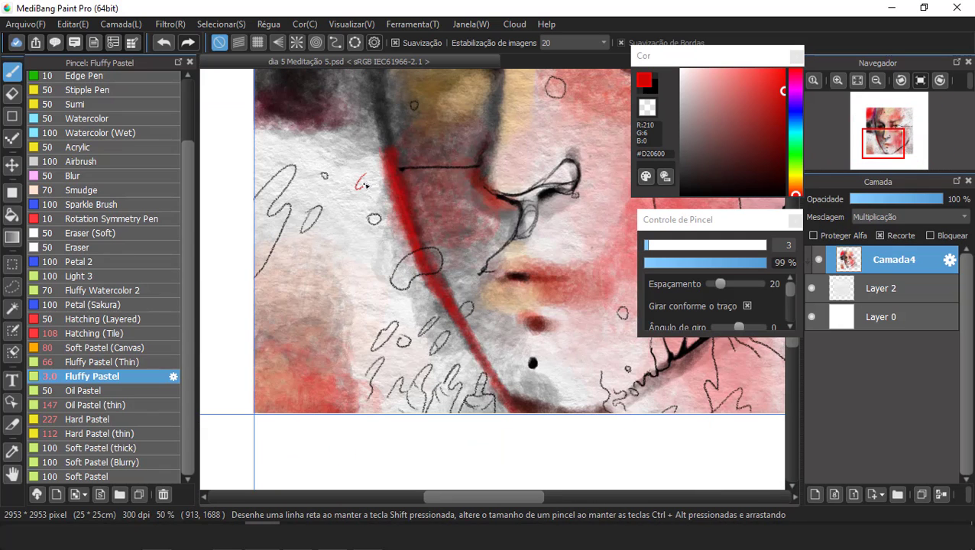
drag(331, 239, 323, 249)
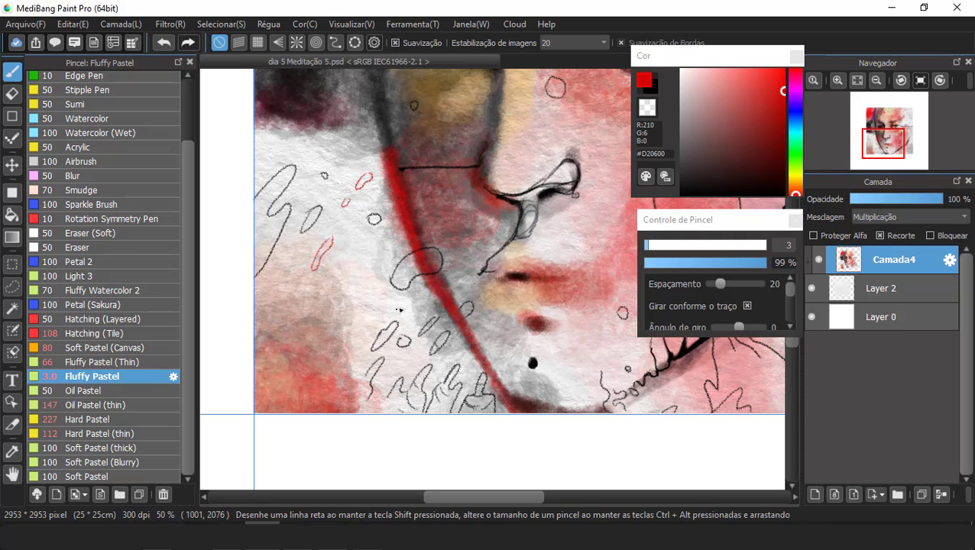
drag(370, 315, 366, 317)
scroll(302, 329, down, 4)
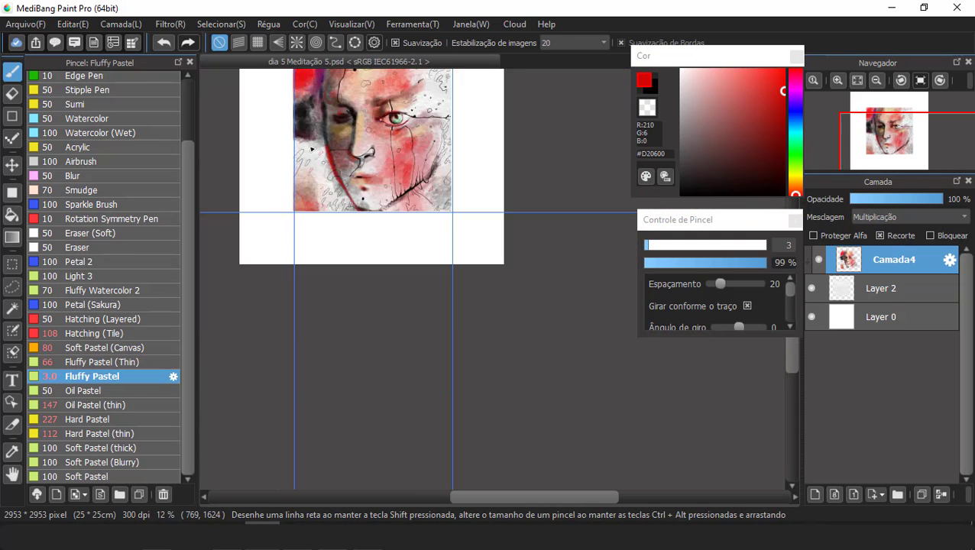
Scatter small red loops and ovals among the black doodles beyond the open eye's brow, plus a tiny circle on the cheek
scroll(424, 112, up, 4)
mouse_move(454, 154)
mouse_down()
mouse_move(451, 163)
mouse_move(463, 157)
mouse_up()
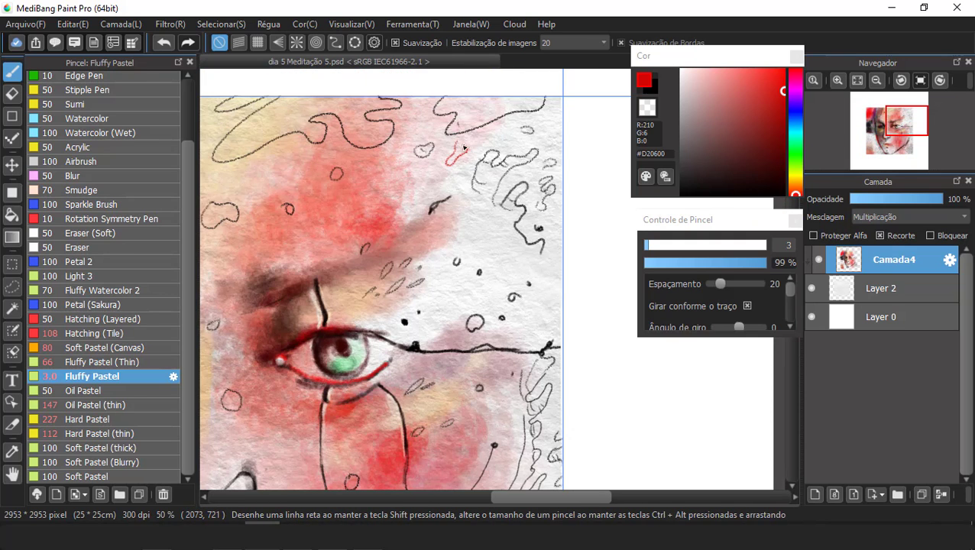
drag(552, 118, 549, 123)
drag(538, 292, 542, 297)
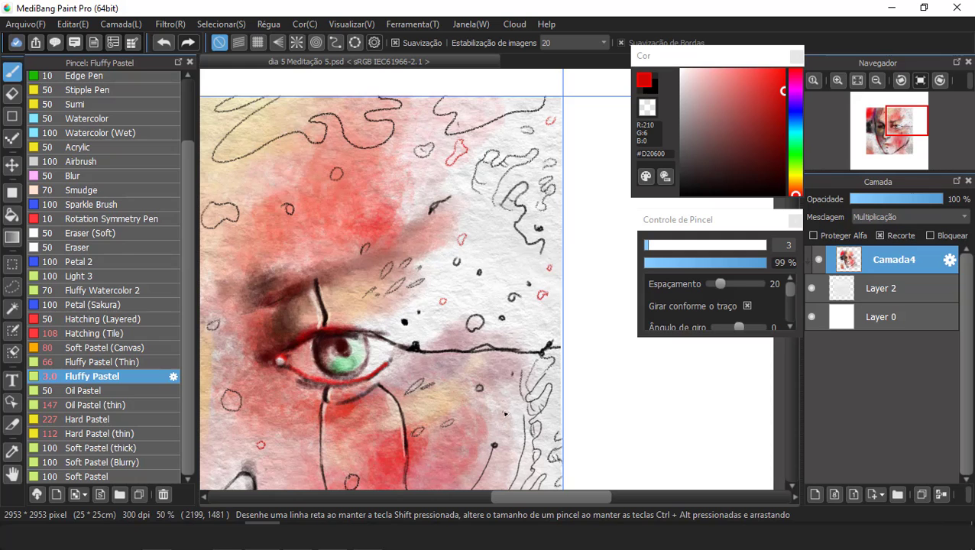
Draw jagged red squiggles and small loops in the painting's lower-right background, outside the cracked jaw edge
scroll(540, 410, down, 3)
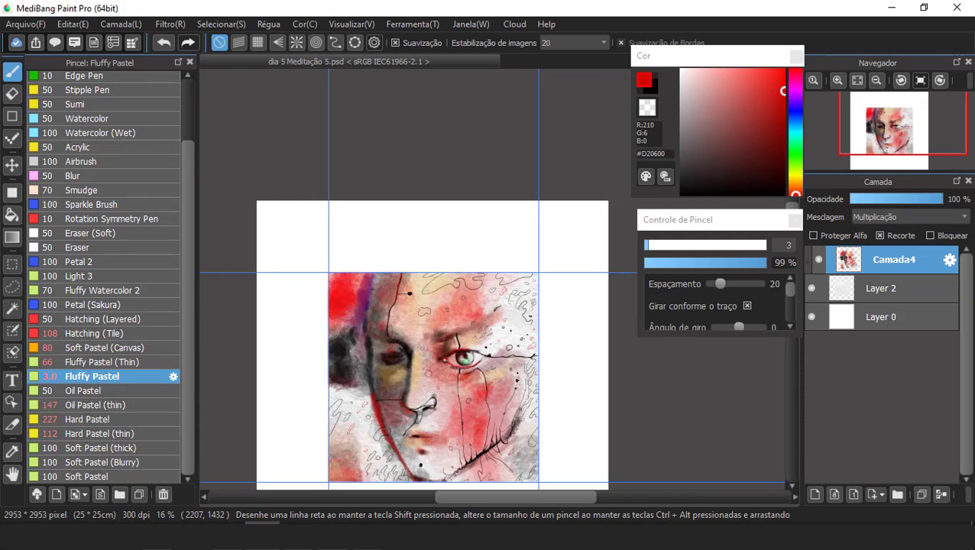
scroll(539, 410, down, 3)
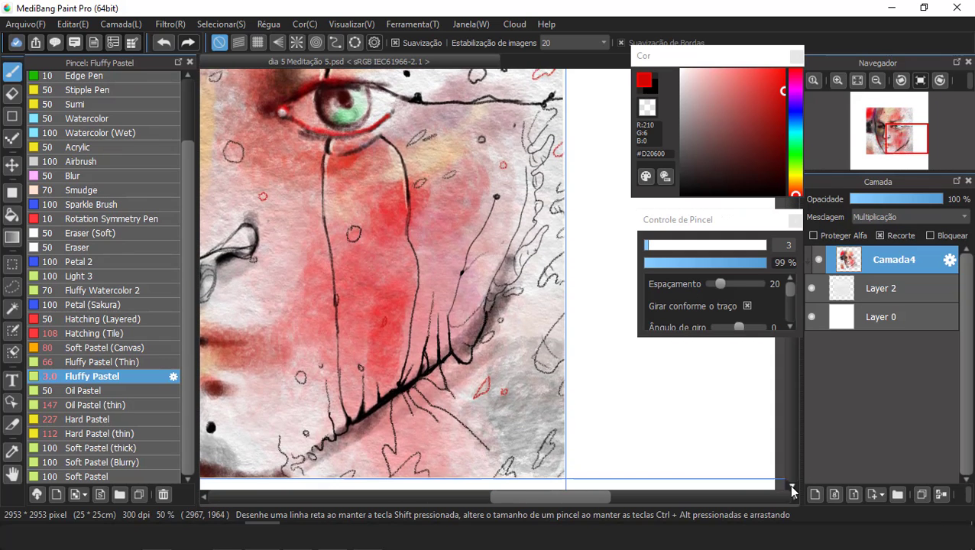
drag(493, 441, 521, 424)
drag(451, 477, 461, 479)
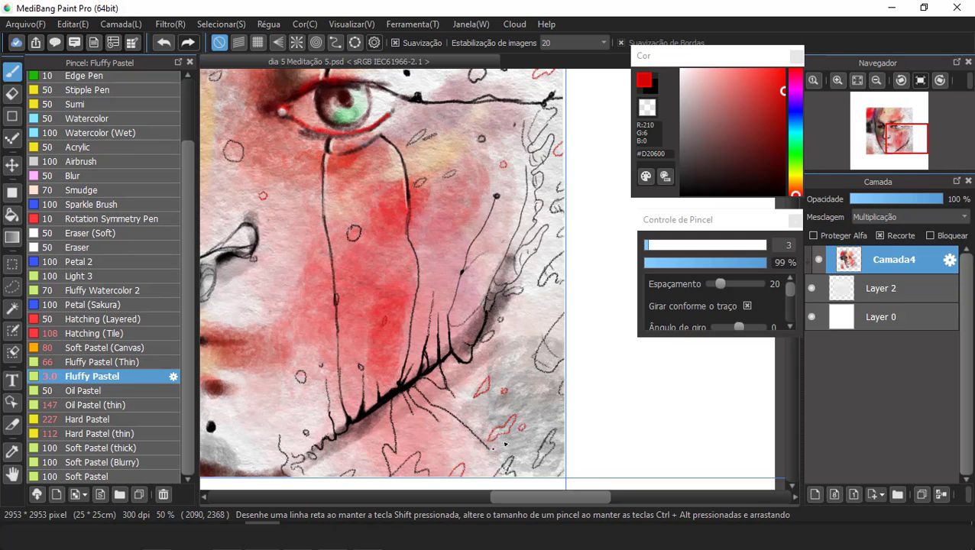
drag(528, 306, 525, 308)
drag(506, 390, 498, 376)
scroll(458, 355, down, 2)
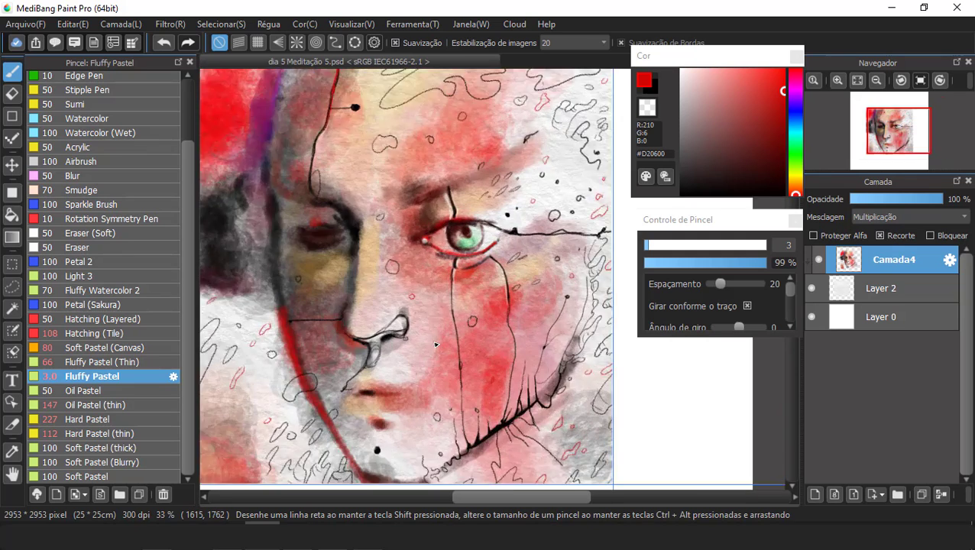
scroll(532, 367, up, 1)
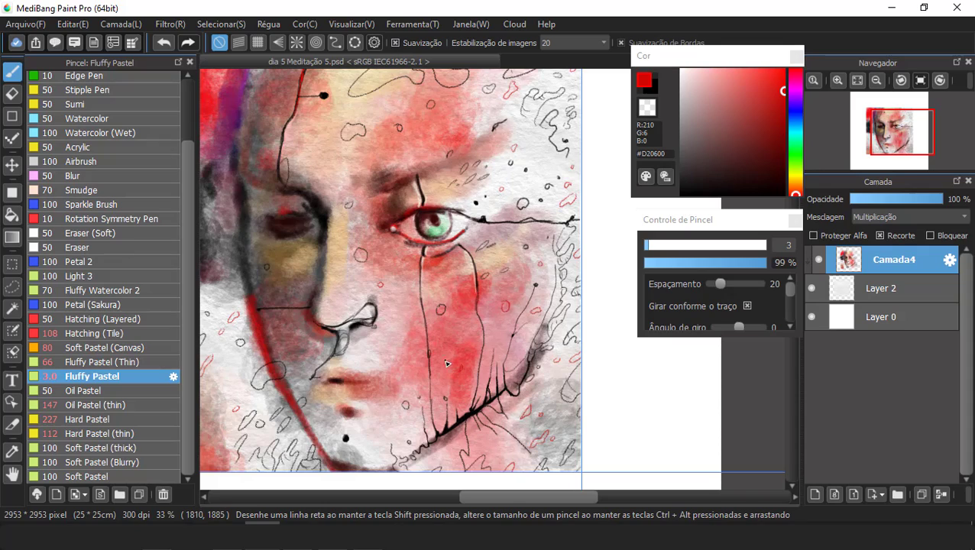
scroll(359, 314, down, 1)
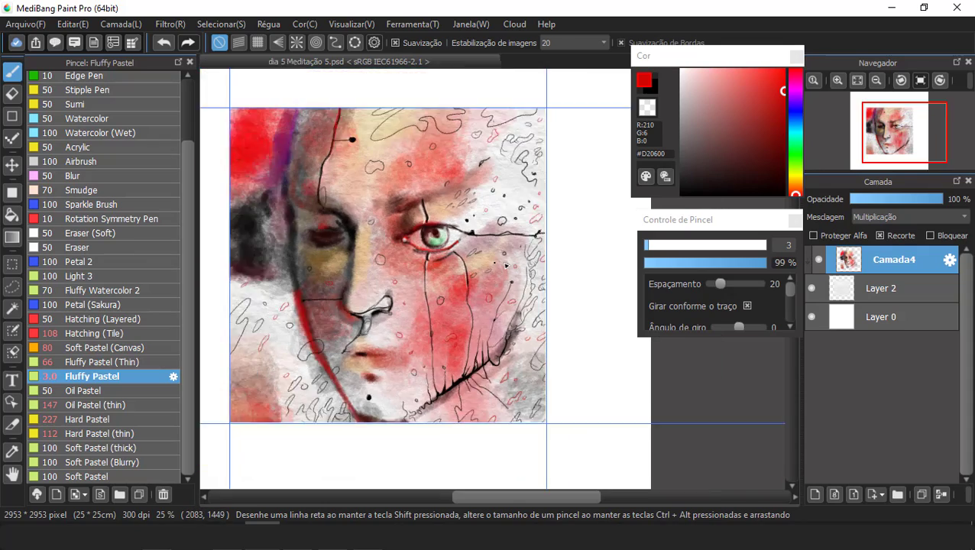